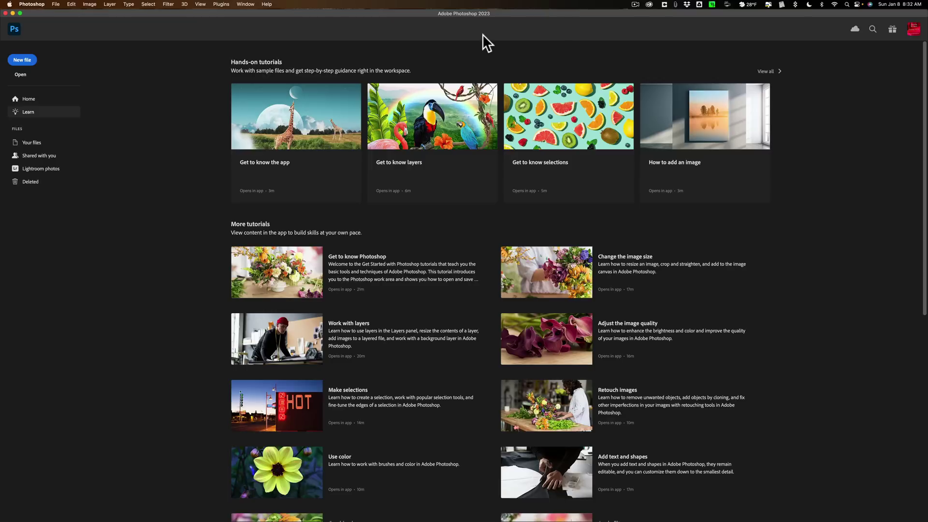
- Open the raw photo _DSC6357.nef from the For Video folder in Camera Raw
key("super+o")
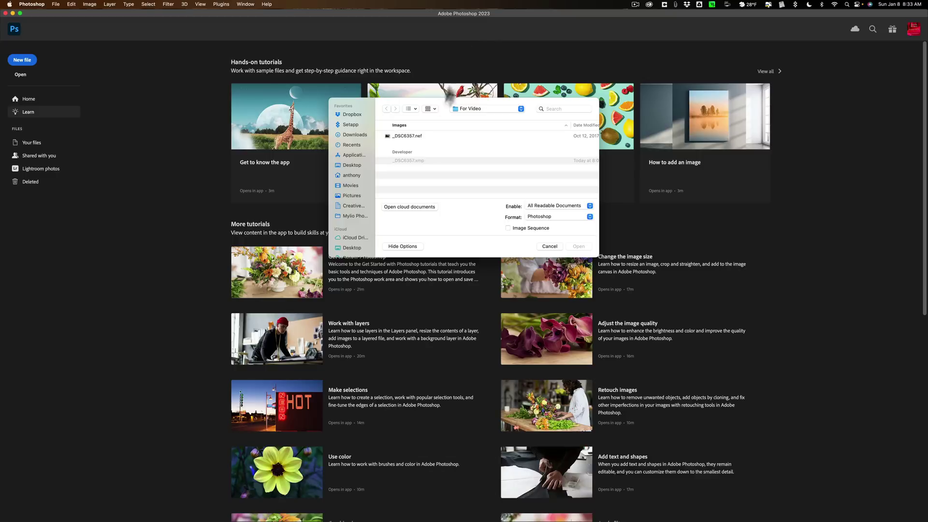
left_click(409, 135)
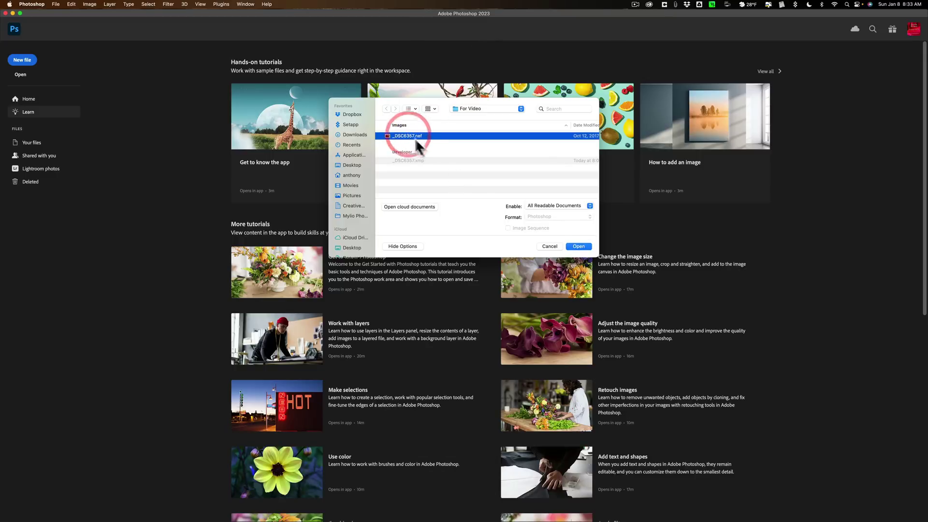
left_click(579, 246)
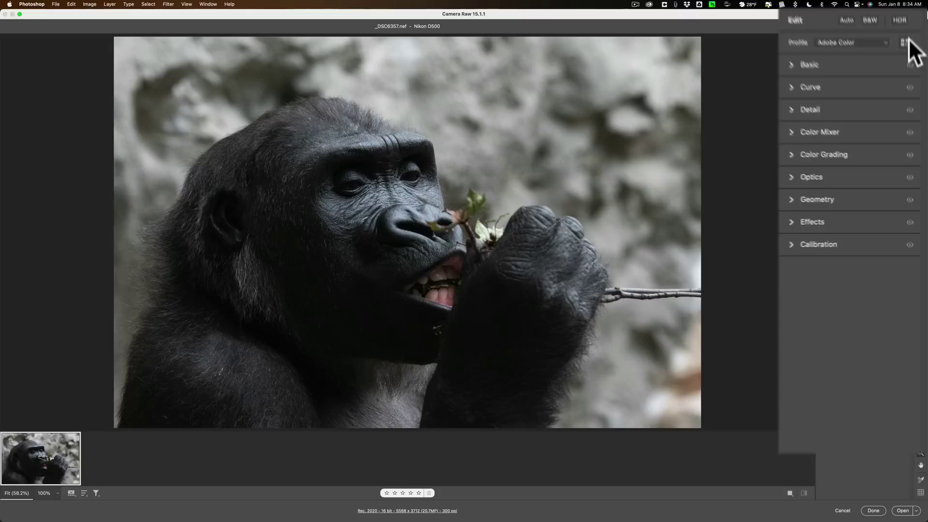
left_click(907, 36)
left_click(768, 87)
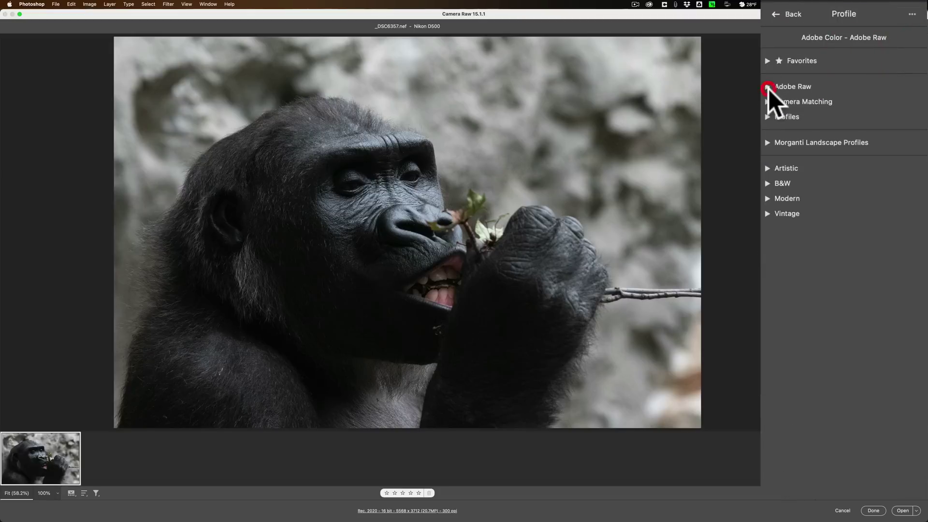
left_click(767, 101)
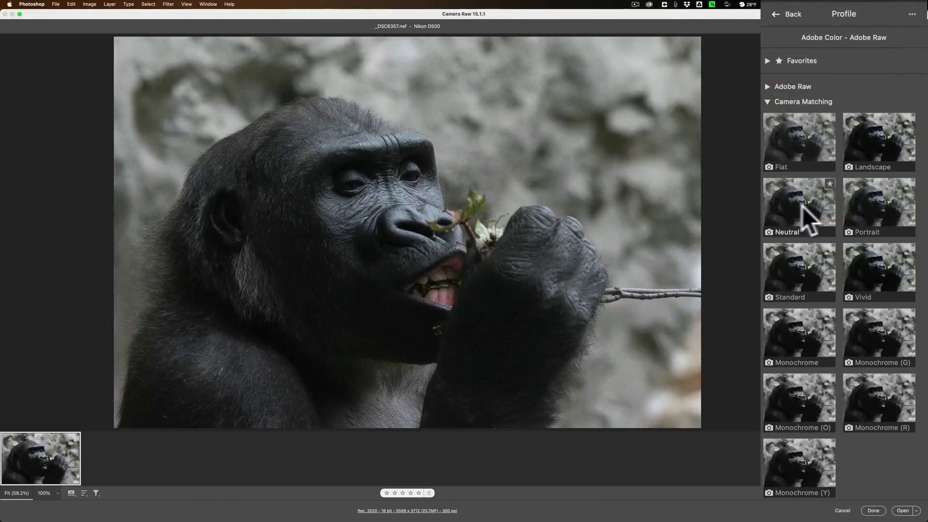
left_click(767, 102)
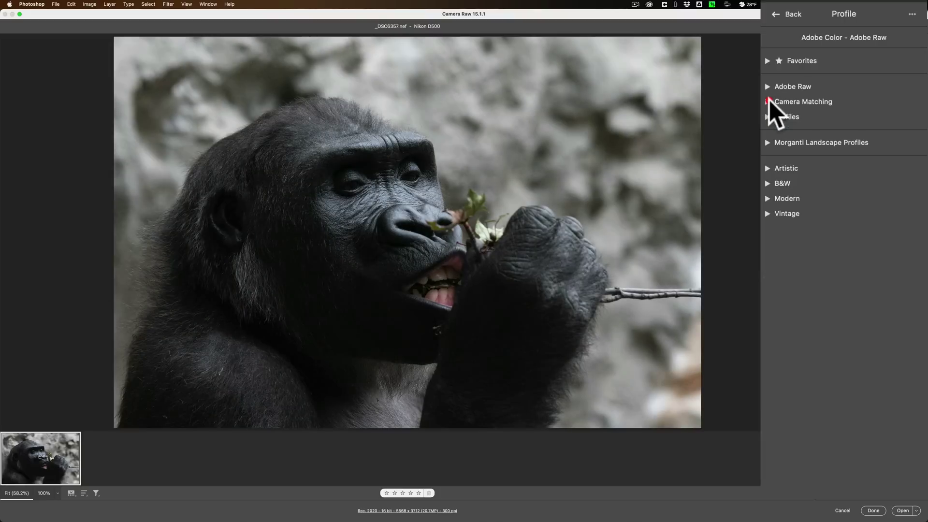
left_click(776, 12)
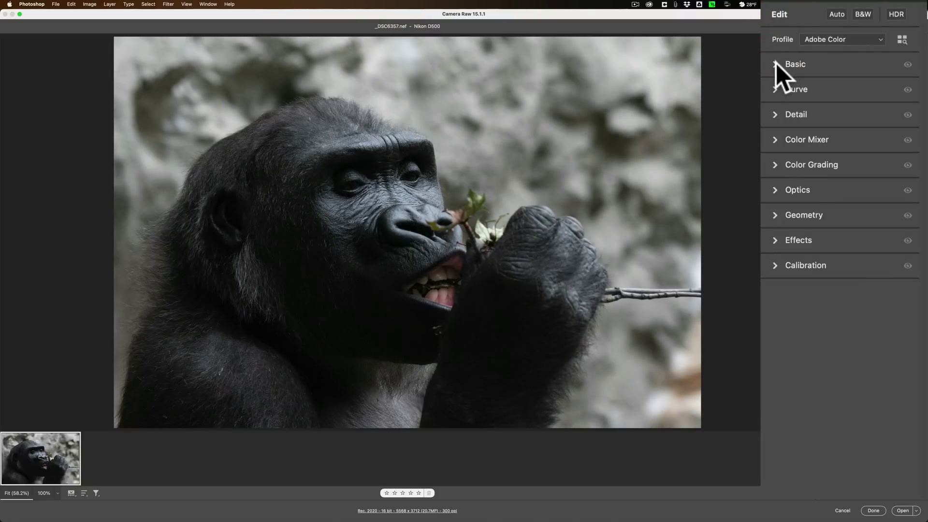
left_click(776, 64)
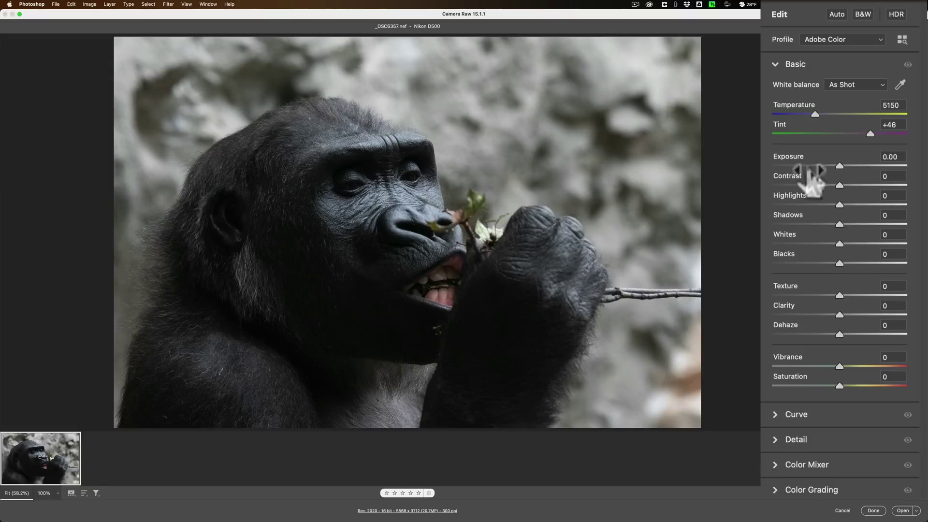
left_click(776, 63)
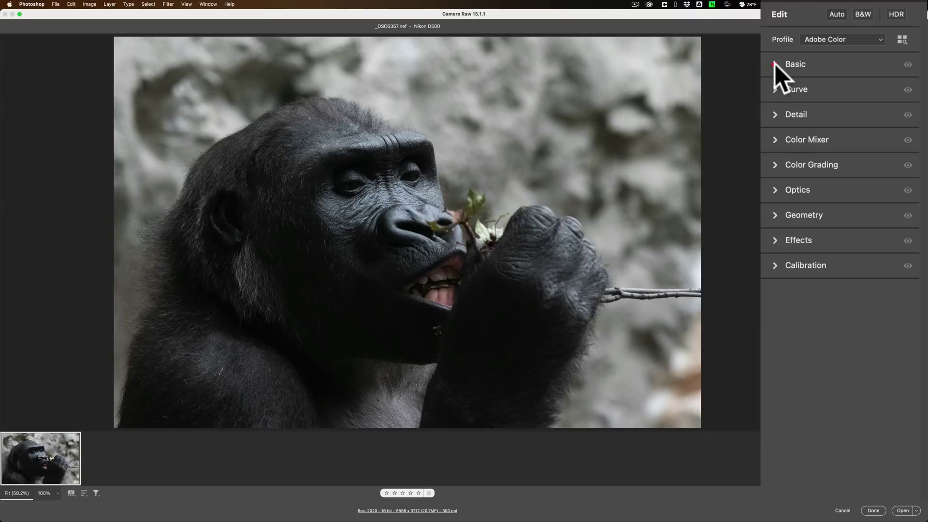
- Enable Remove chromatic aberration and Use profile corrections in the Optics panel
left_click(774, 190)
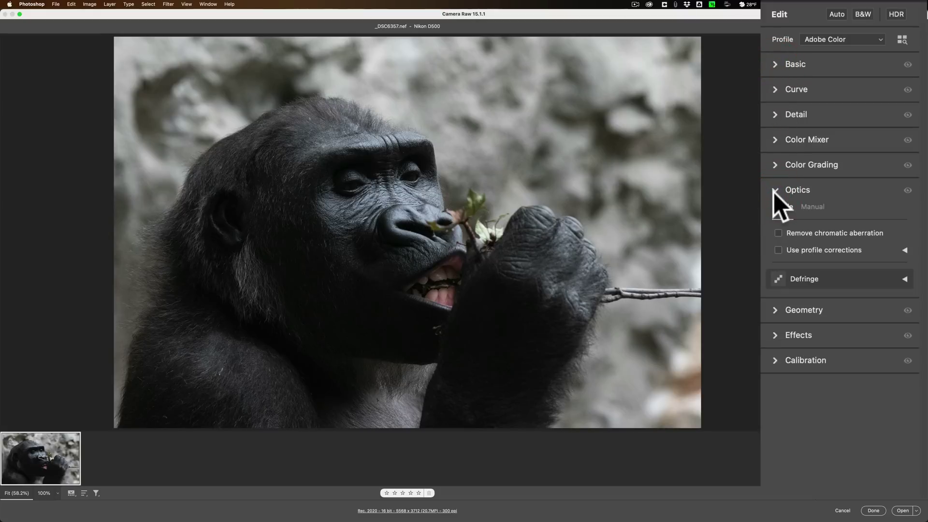
left_click(779, 234)
left_click(779, 250)
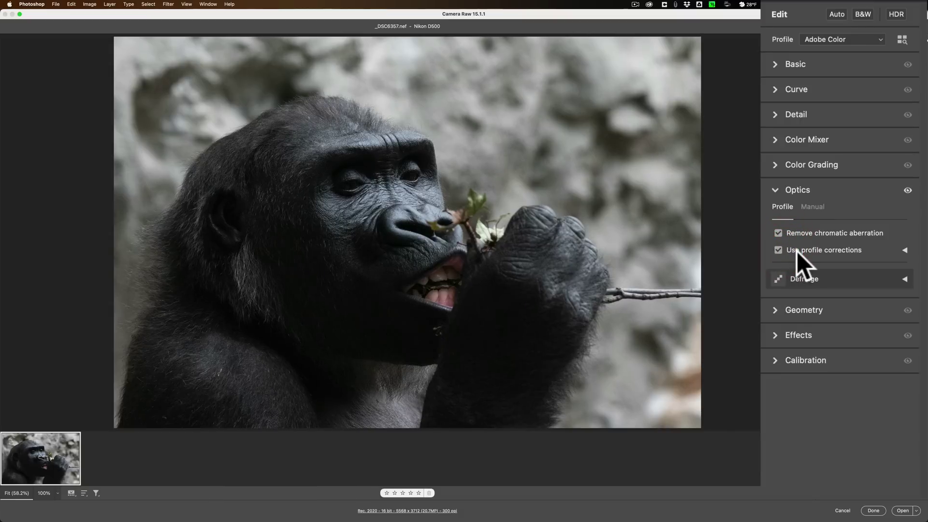
left_click(773, 190)
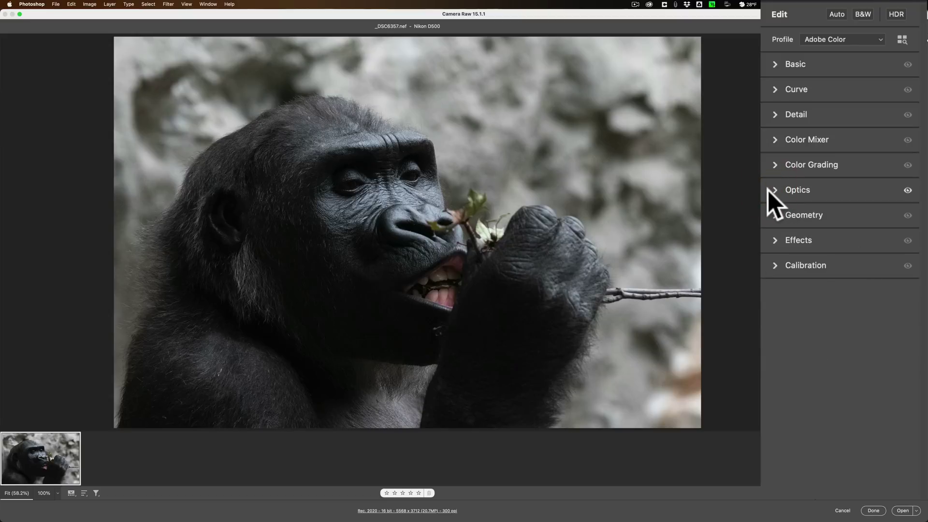
- Set Detail Sharpening to 0 and review the noise reduction sub-settings
left_click(776, 114)
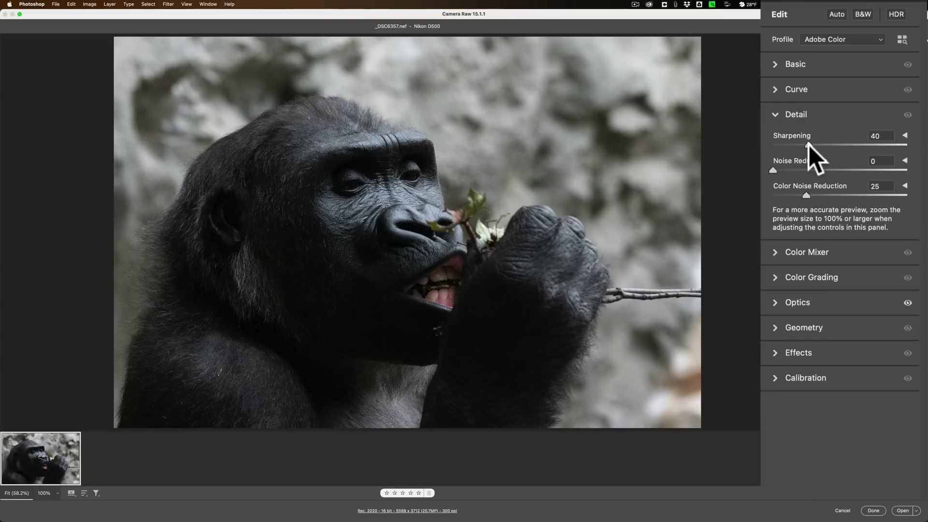
left_click(597, 158)
left_click(906, 135)
left_click(906, 219)
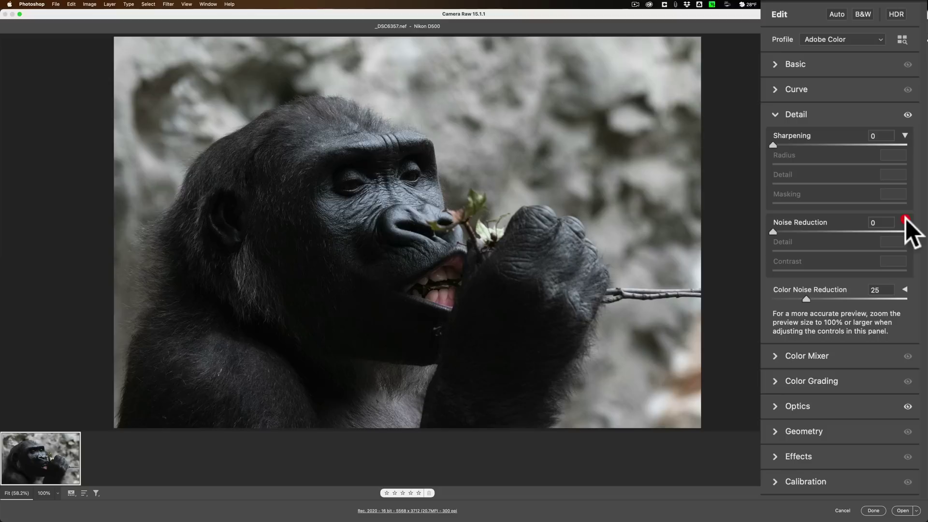
left_click(906, 290)
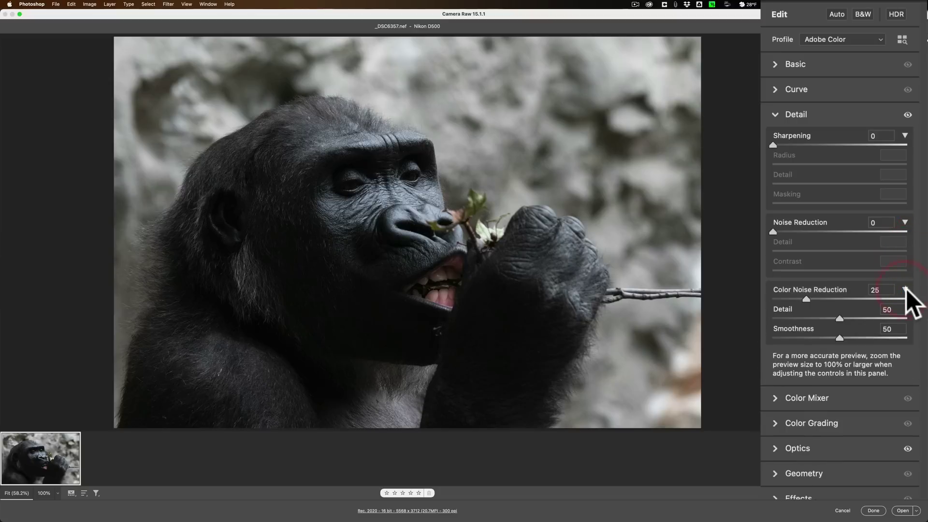
left_click(906, 290)
left_click(904, 221)
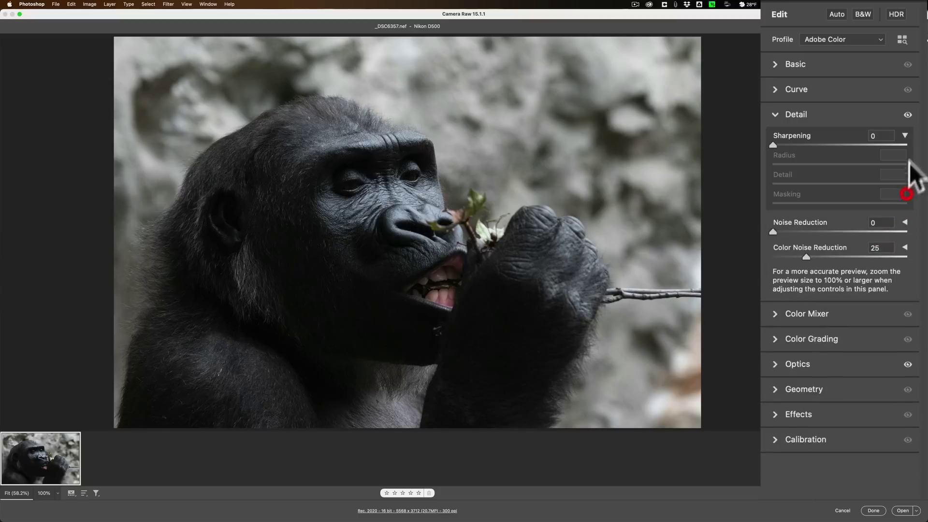
left_click(904, 135)
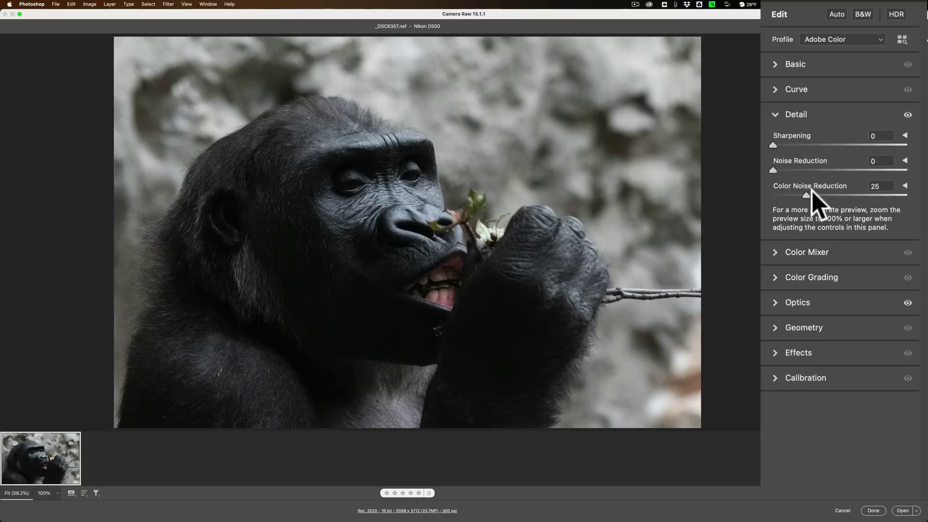
left_click(774, 114)
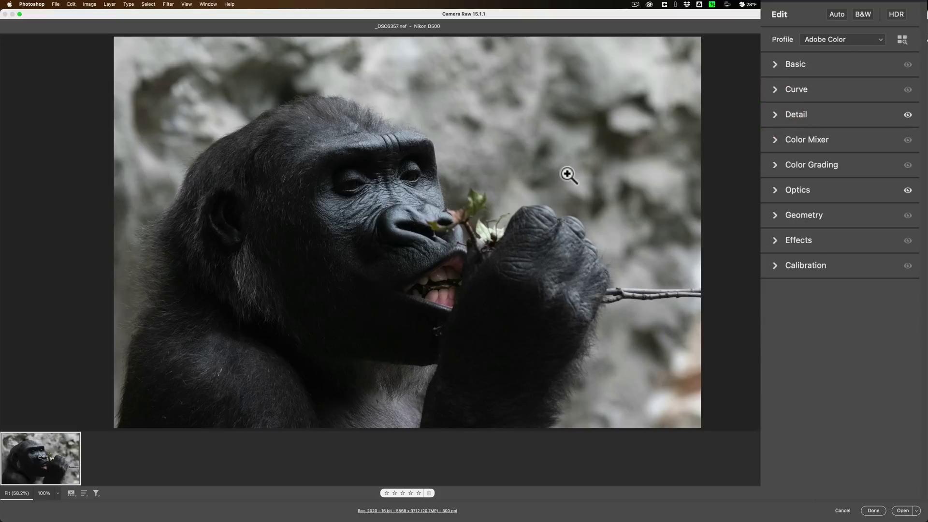
- Finish Camera Raw and open the gorilla photo as a 16-bit RGB document
left_click(901, 510)
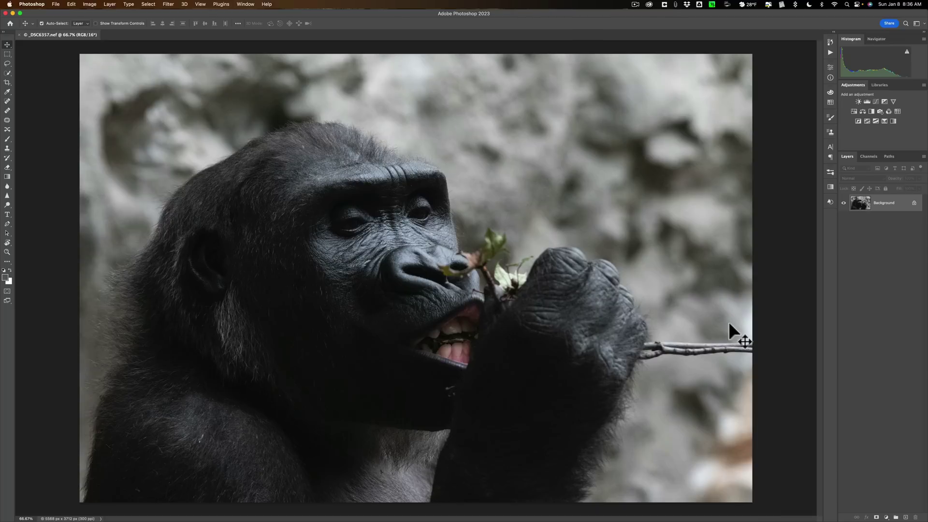
- Duplicate the Background layer with Cmd+J to create Layer 1
key("super")
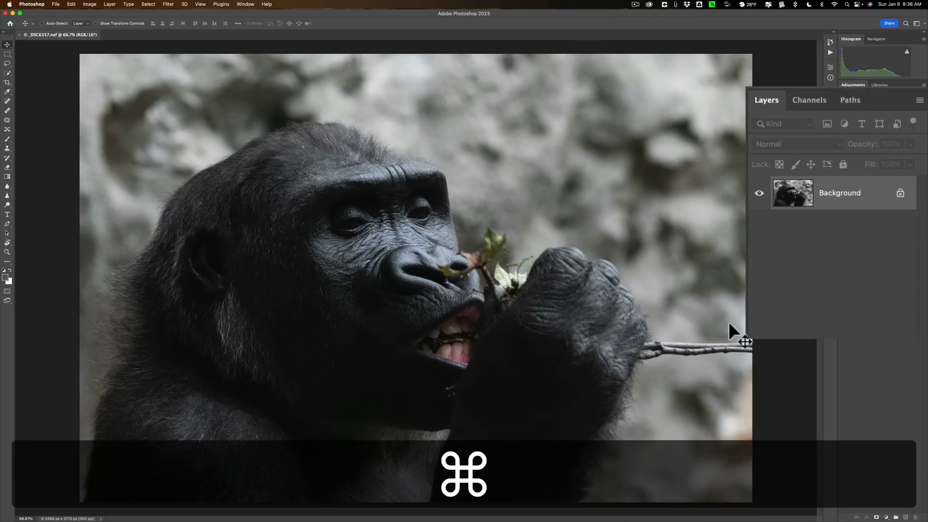
key("super+j")
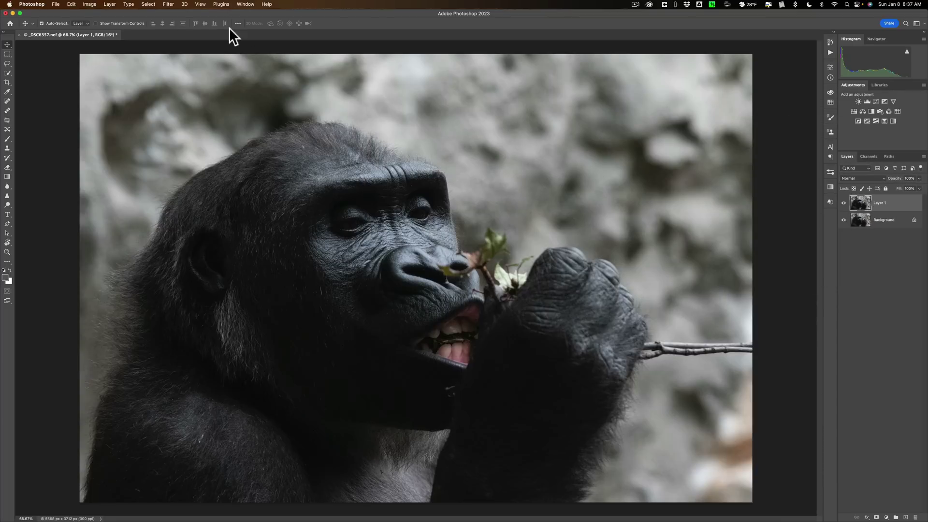
- Convert Layer 1 to a smart object with Filter > Convert for Smart Filters
left_click(170, 5)
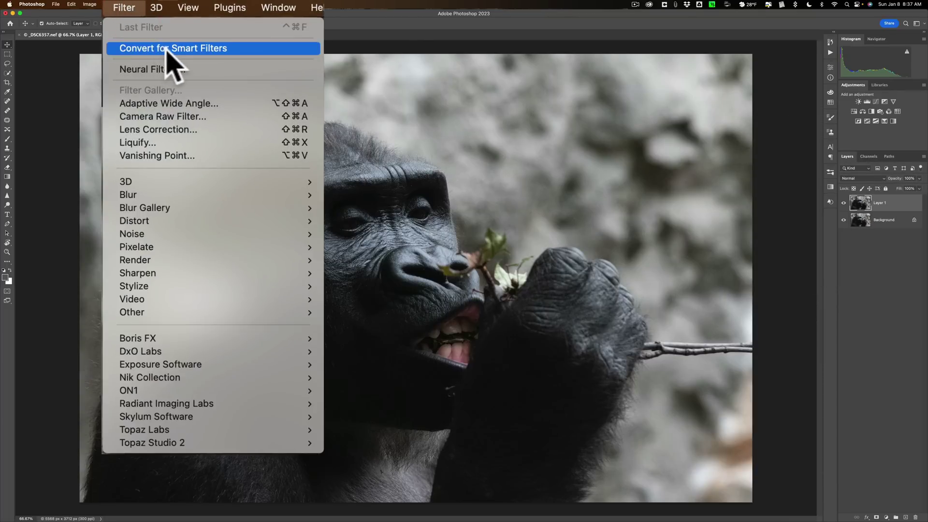
left_click(217, 23)
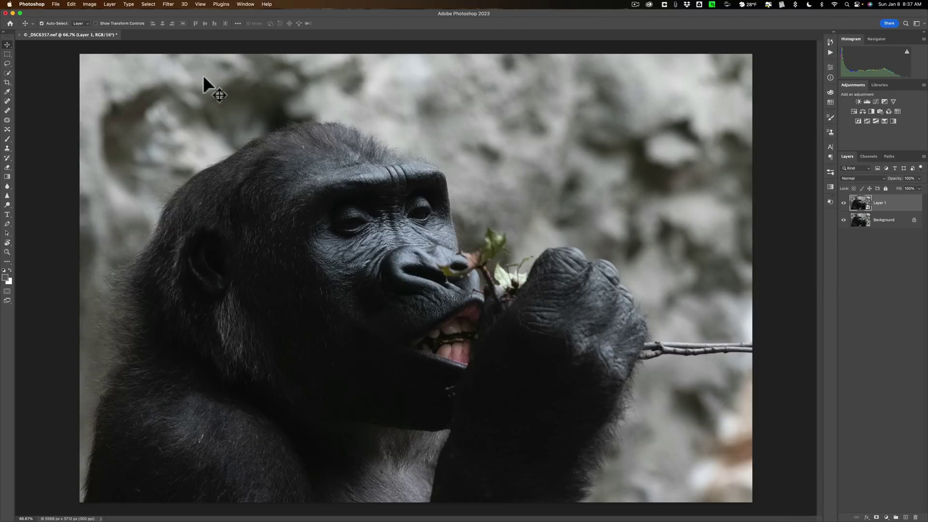
left_click(169, 3)
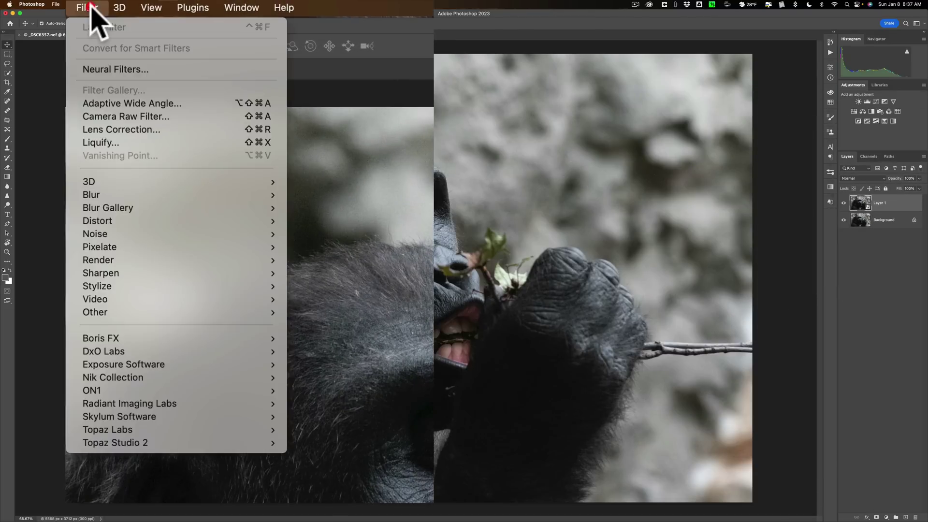
mouse_move(235, 417)
mouse_move(254, 430)
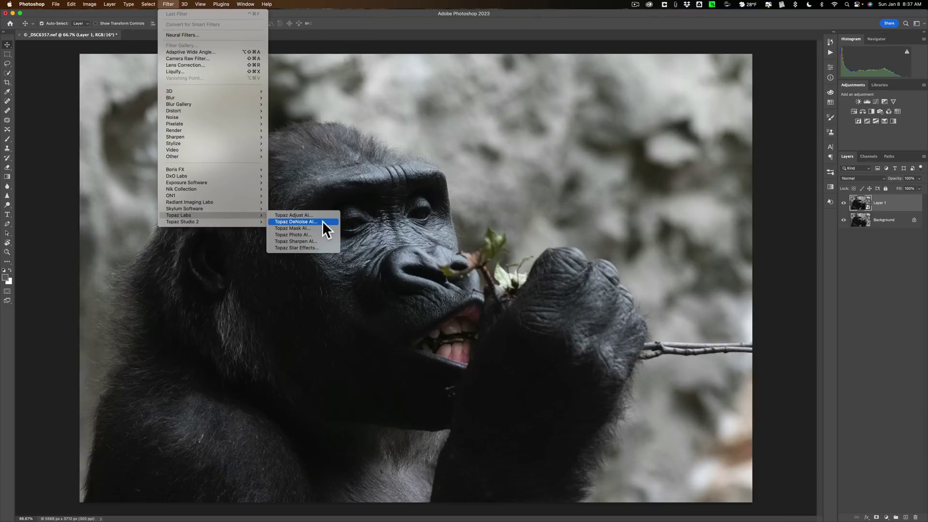
- Launch Topaz DeNoise AI and centre the four model previews on the gorilla's eyes
left_click(323, 224)
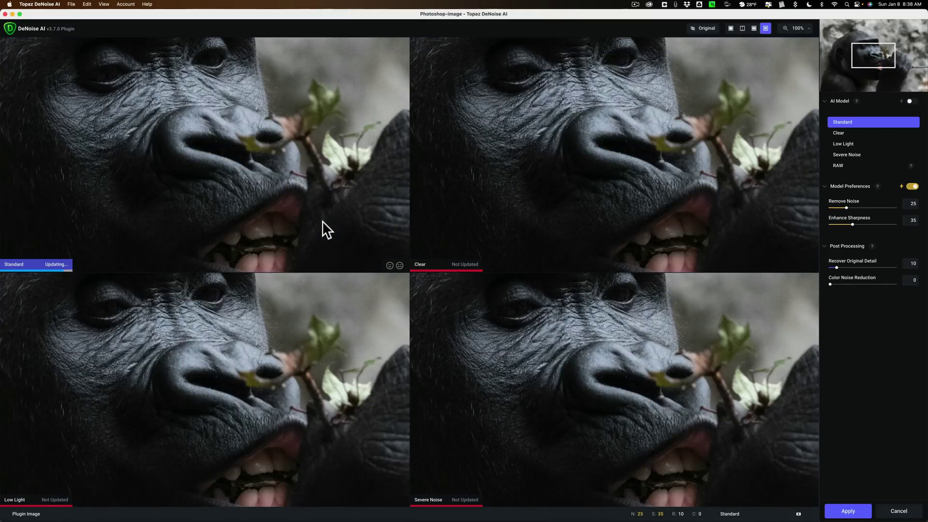
left_click(869, 43)
left_click_drag(870, 43, 872, 47)
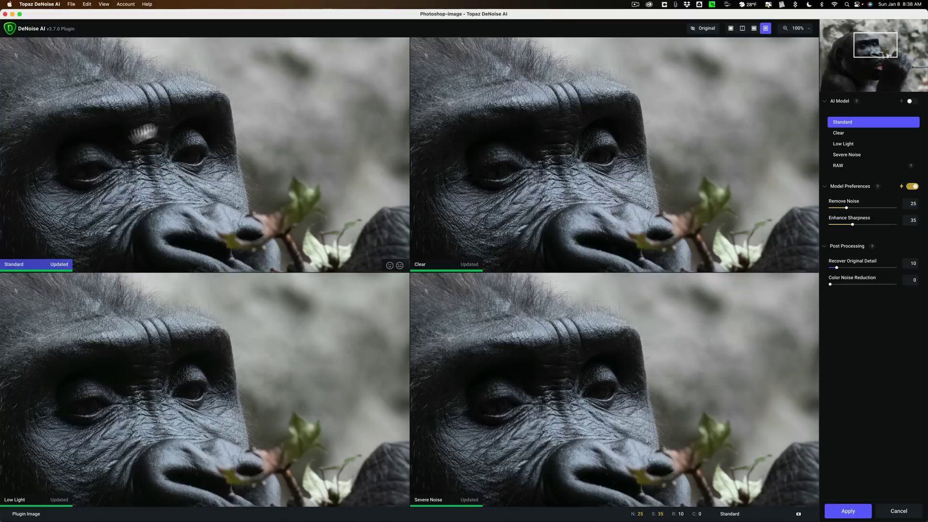
- Try the Standard, Clear, Low Light and Severe Noise models, enabling auto settings for the last two
left_click(279, 135)
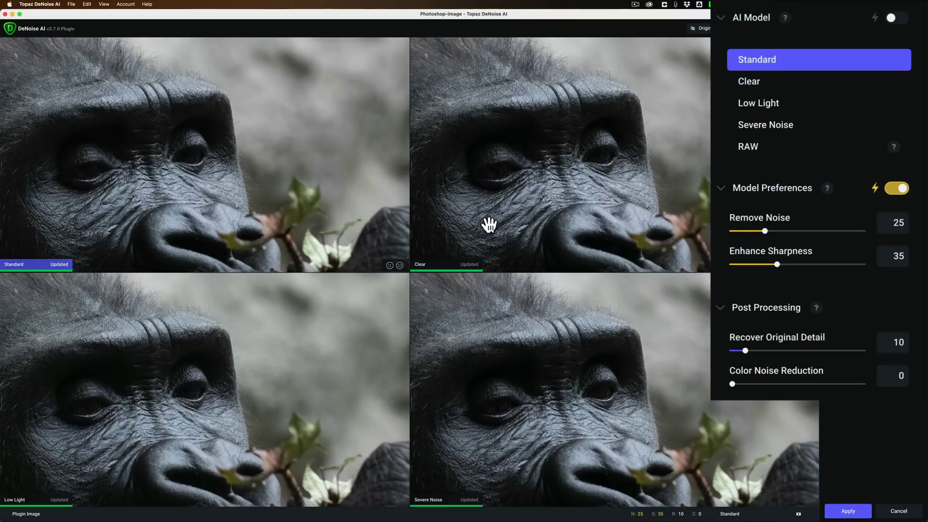
left_click(492, 193)
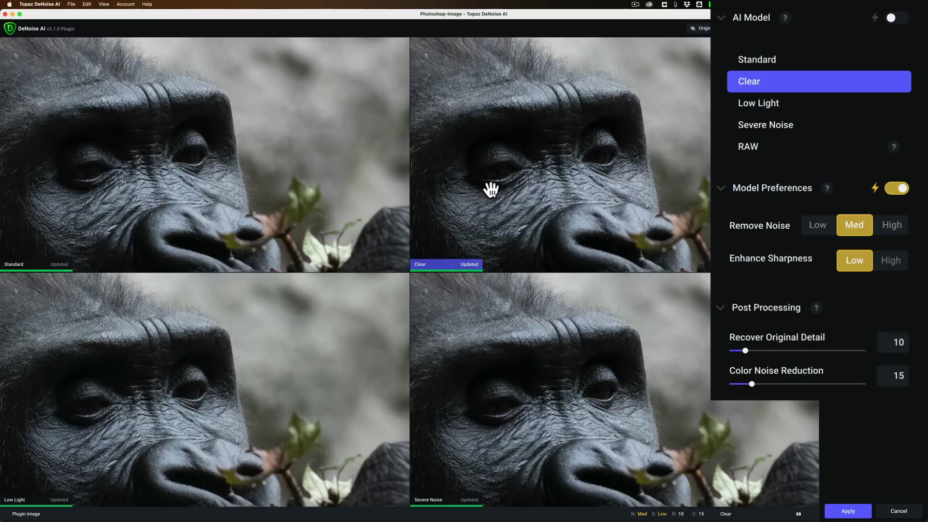
left_click(290, 313)
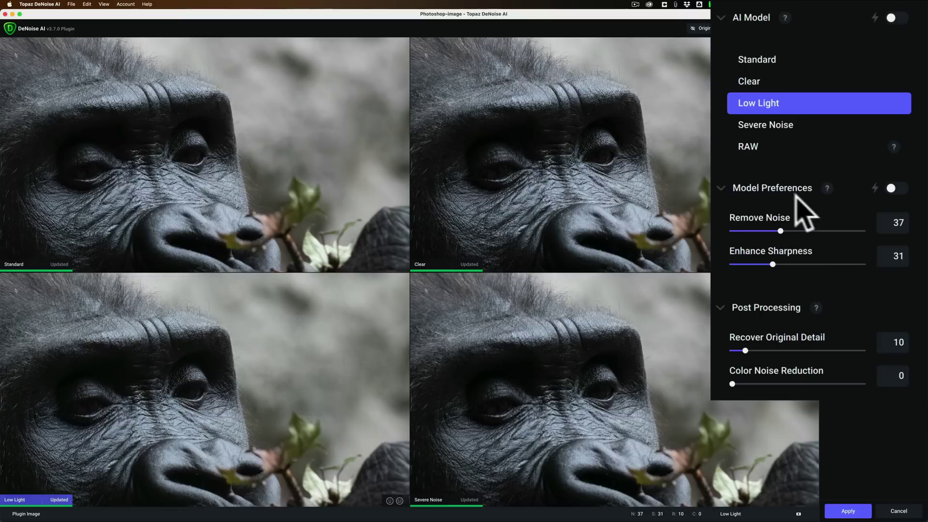
left_click(894, 191)
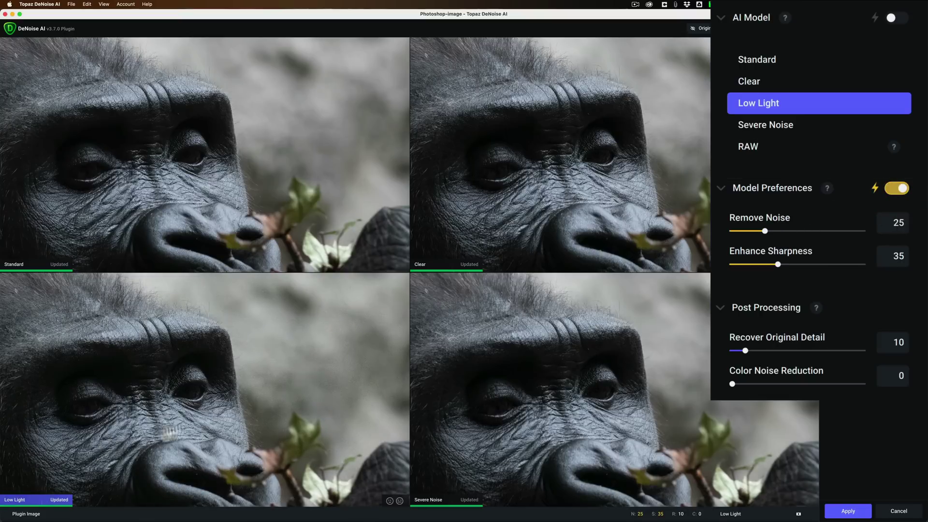
left_click(531, 353)
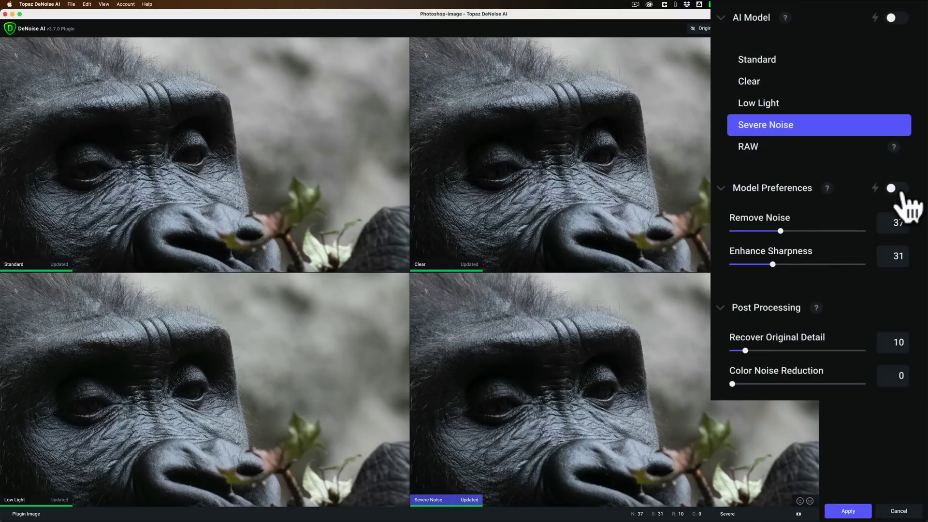
left_click(899, 190)
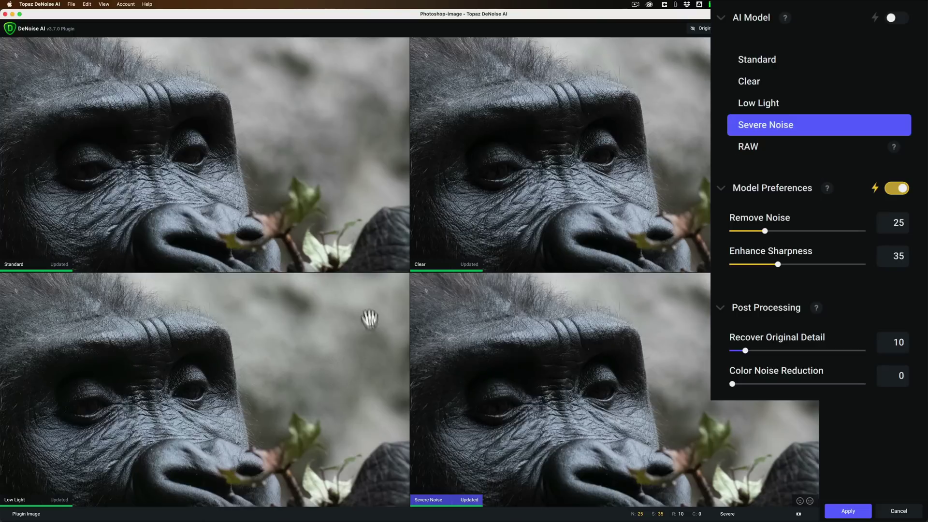
- Replace the Severe Noise comparison pane with RAW and select the Clear model
left_click(612, 342)
left_click(611, 344)
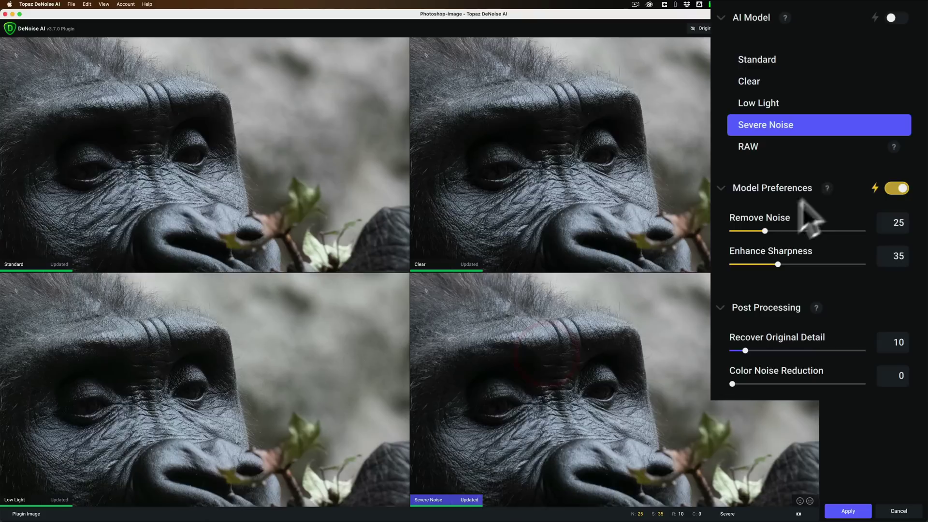
left_click(762, 146)
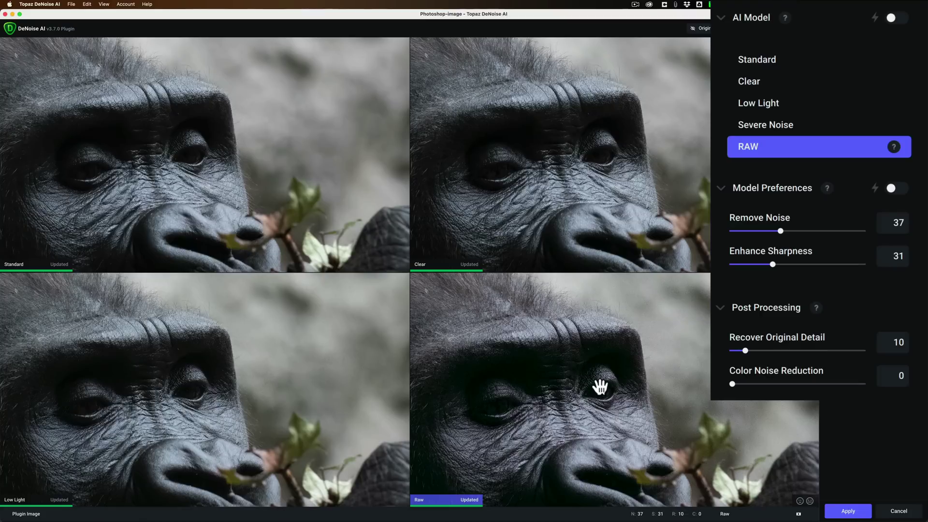
left_click(542, 159)
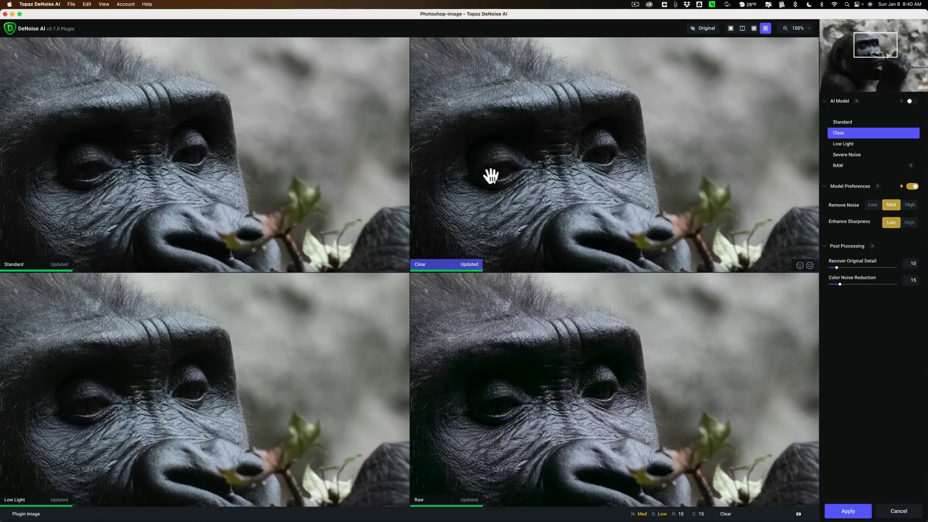
- View Clear in Single View over the face, set Remove Noise to High, and apply
left_click(730, 28)
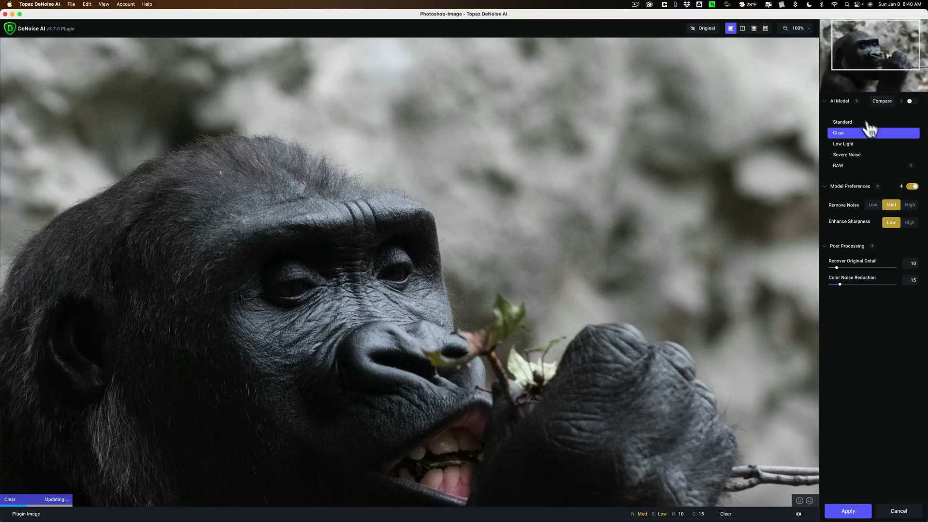
left_click_drag(867, 39, 885, 57)
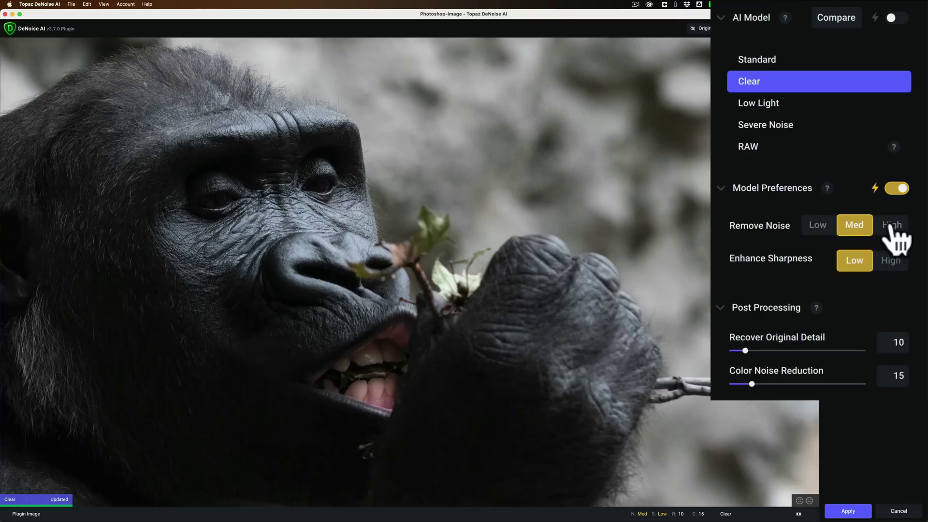
left_click(891, 227)
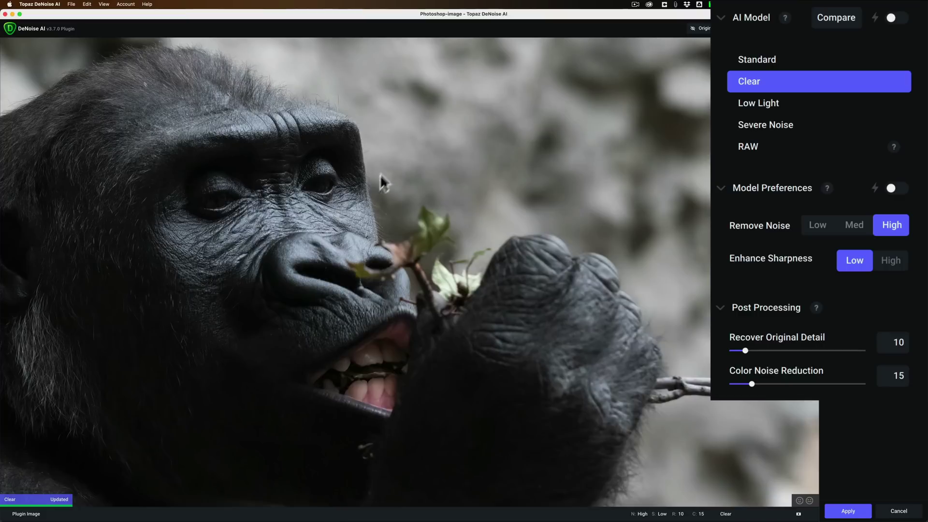
left_click(848, 511)
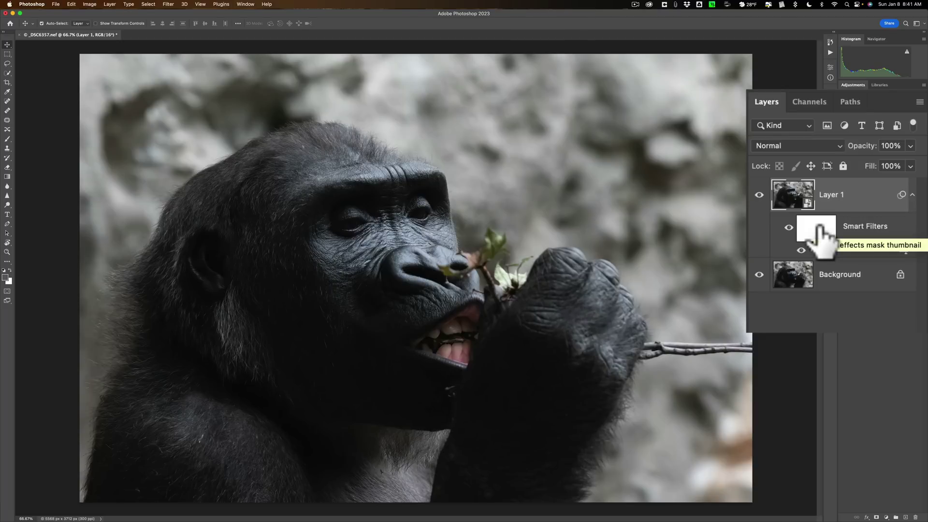
- Brush black onto the smart filter mask over the right background to hide the denoise
left_click(822, 234)
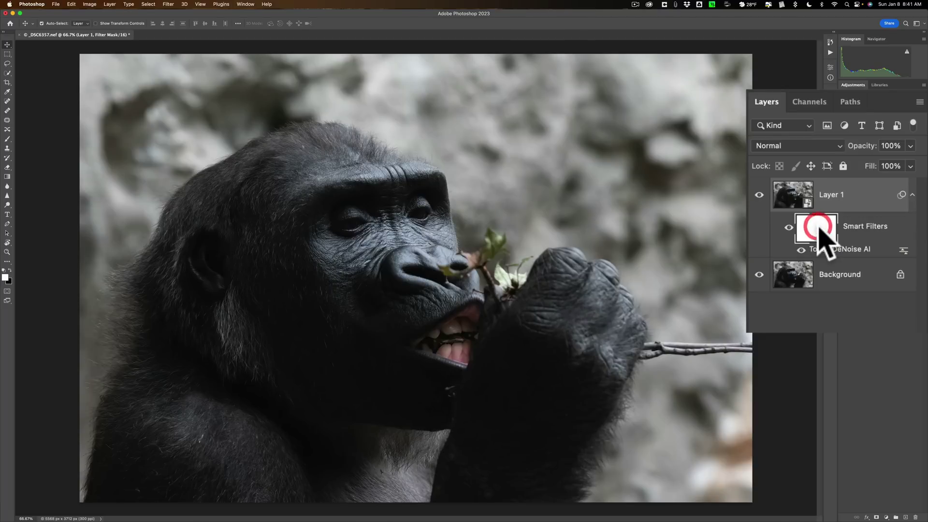
key("b")
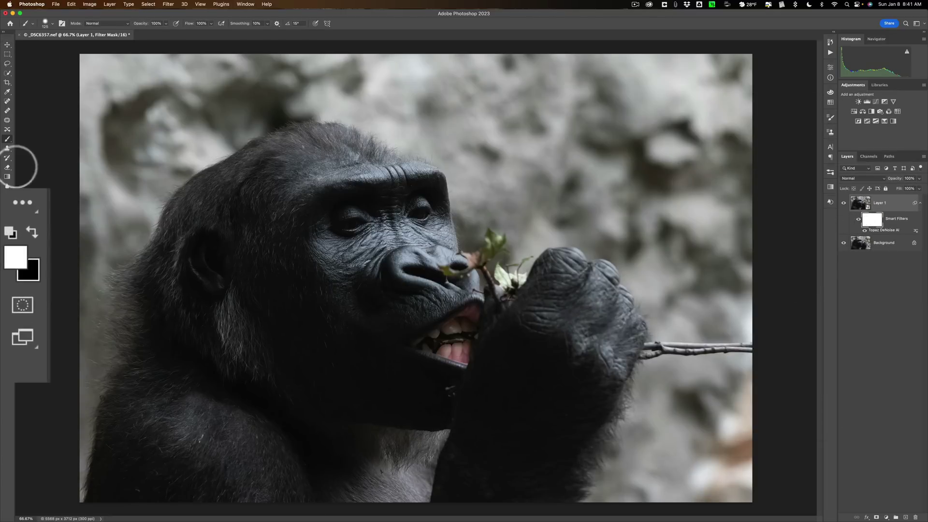
key("x")
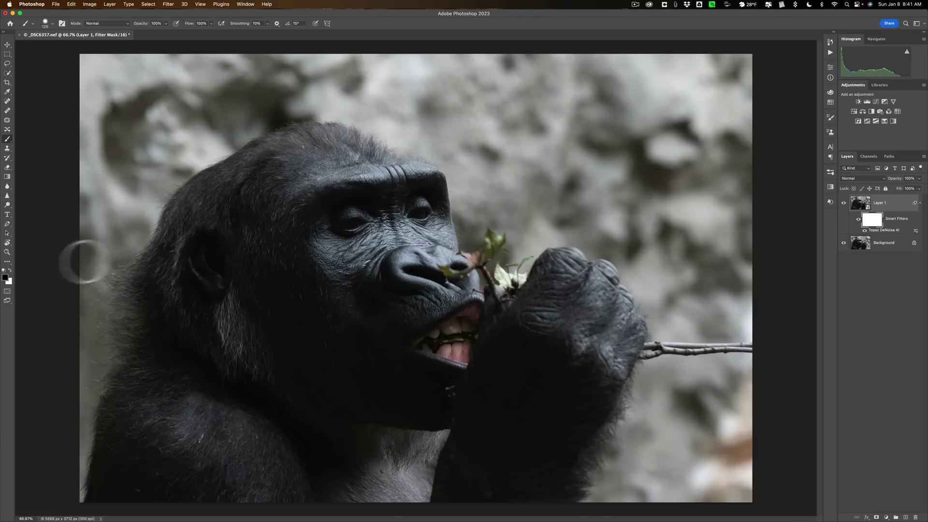
mouse_move(673, 201)
left_mouse_down()
mouse_move(625, 166)
mouse_move(658, 182)
left_mouse_up()
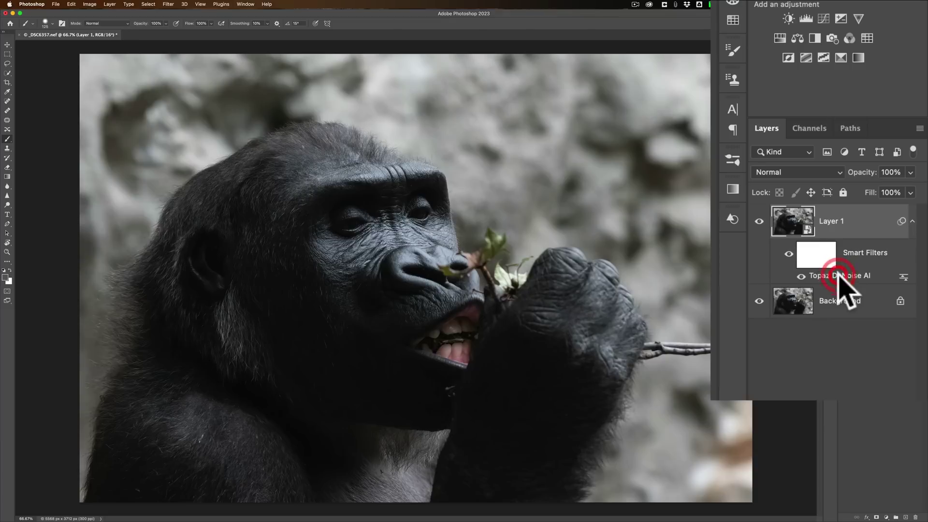
double_click(840, 277)
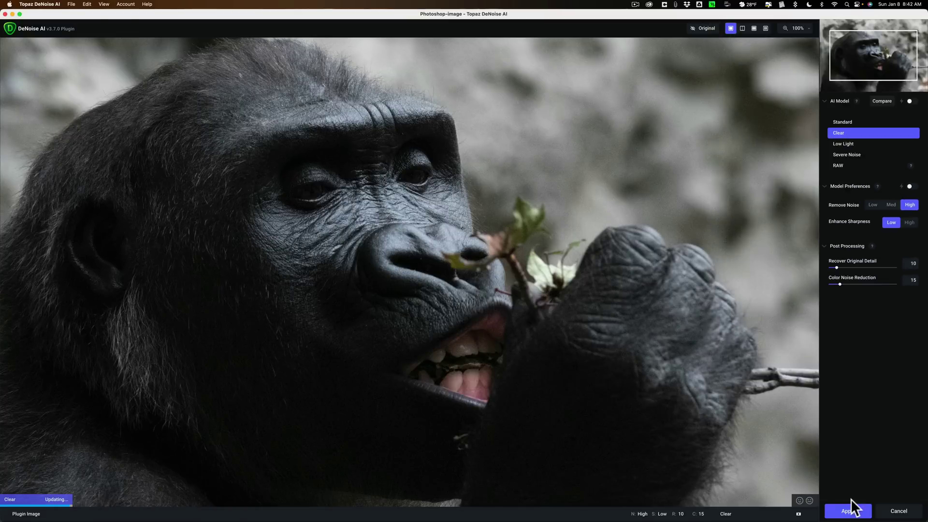
left_click(899, 510)
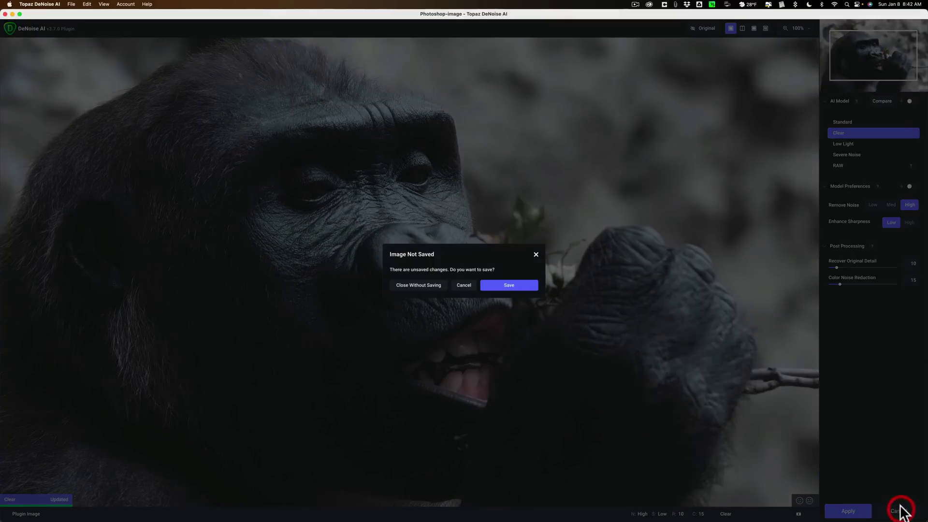
left_click(419, 285)
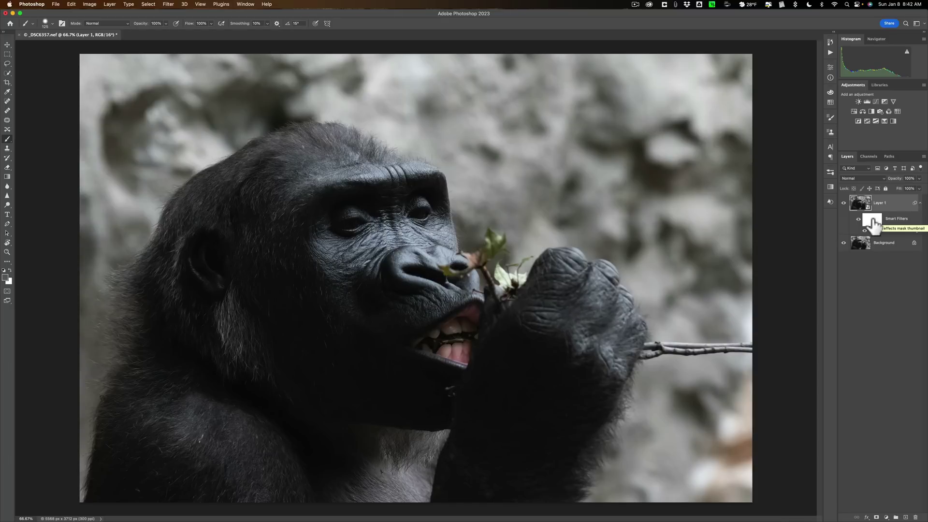
- Crop at Original Ratio by pulling the top-right corner inward, then commit
left_click(7, 81)
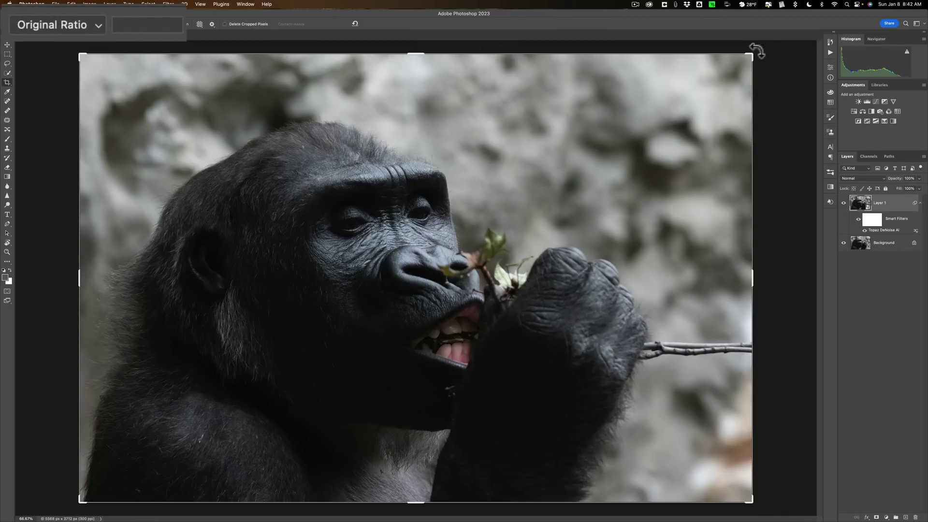
left_click_drag(751, 54, 730, 68)
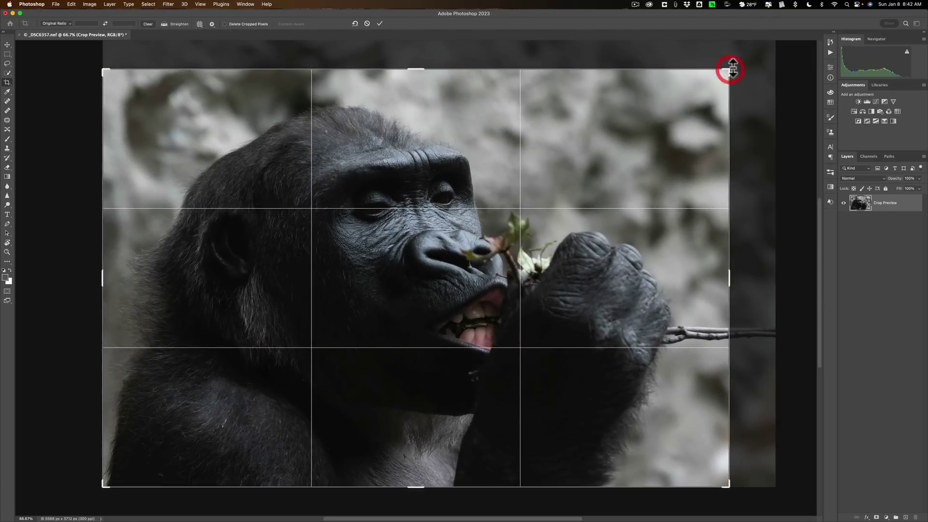
left_click(379, 23)
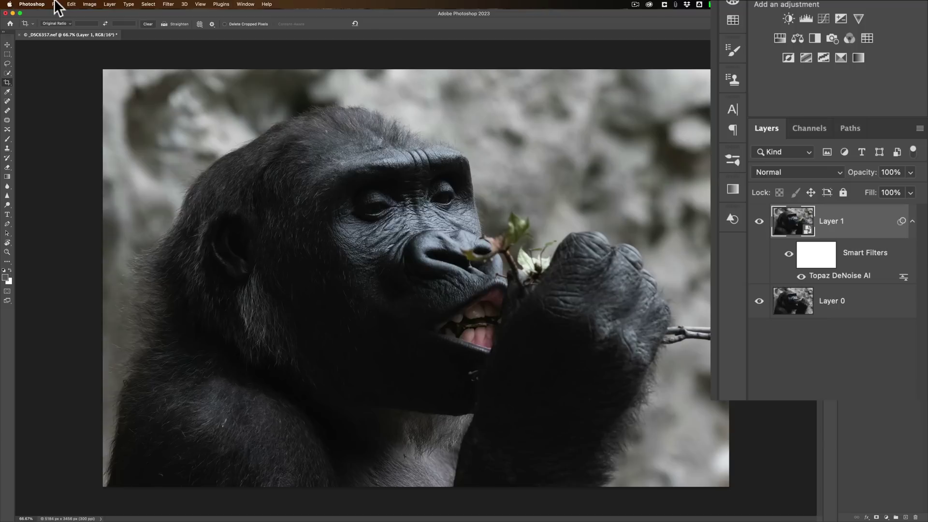
- Open the Camera Raw Filter and set Shadows +70 and Highlights -48, and raise the Whites
left_click(162, 5)
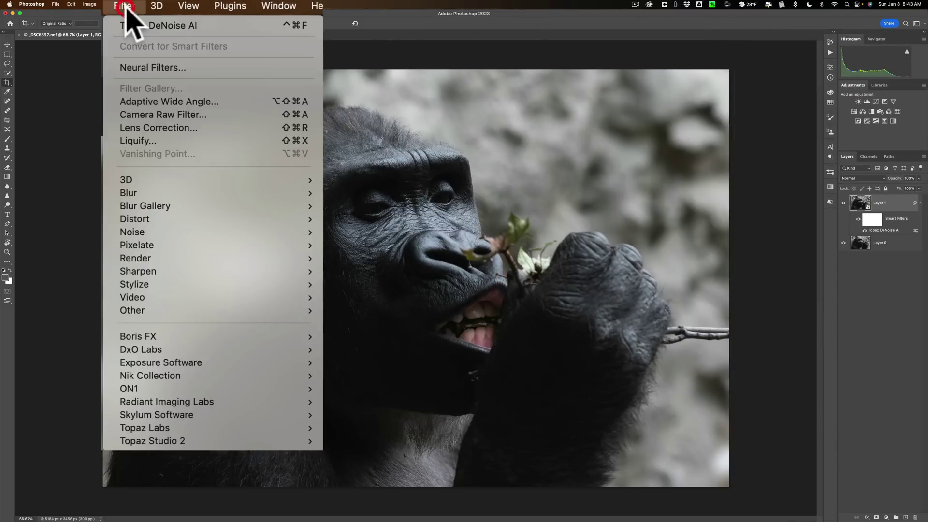
left_click(159, 115)
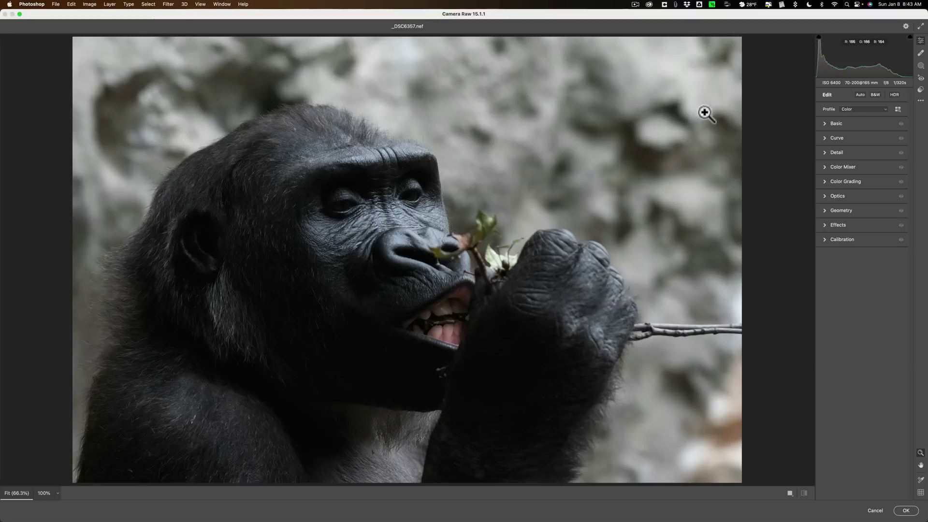
left_click(823, 123)
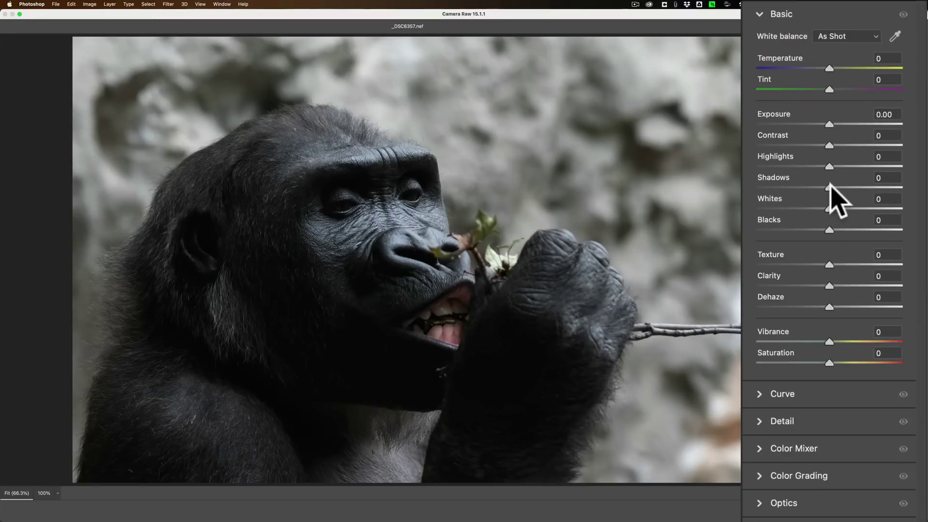
left_click_drag(828, 186, 879, 189)
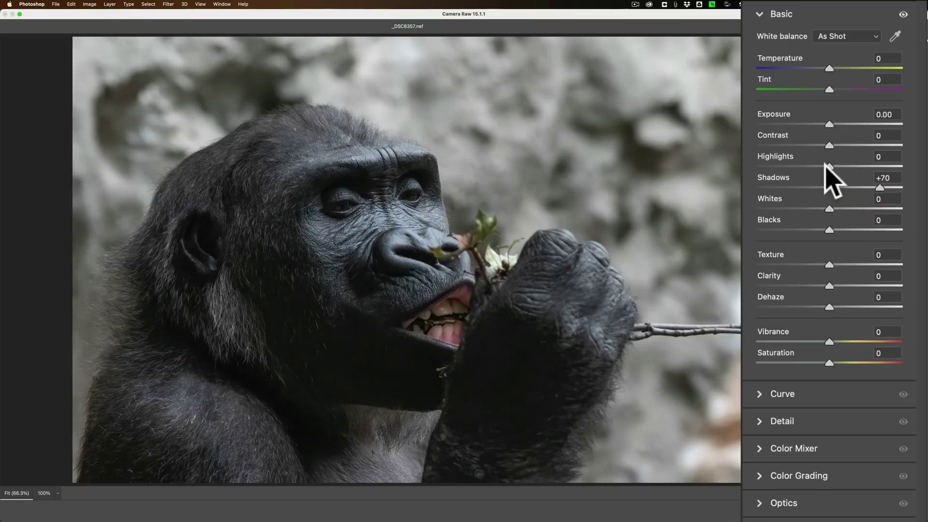
left_click_drag(830, 167, 794, 166)
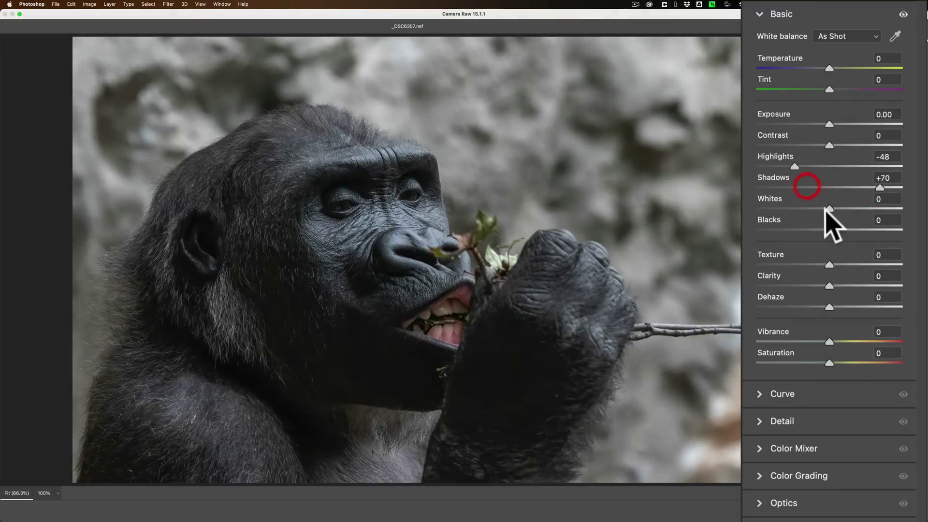
key("alt")
left_click_drag(829, 209, 813, 230)
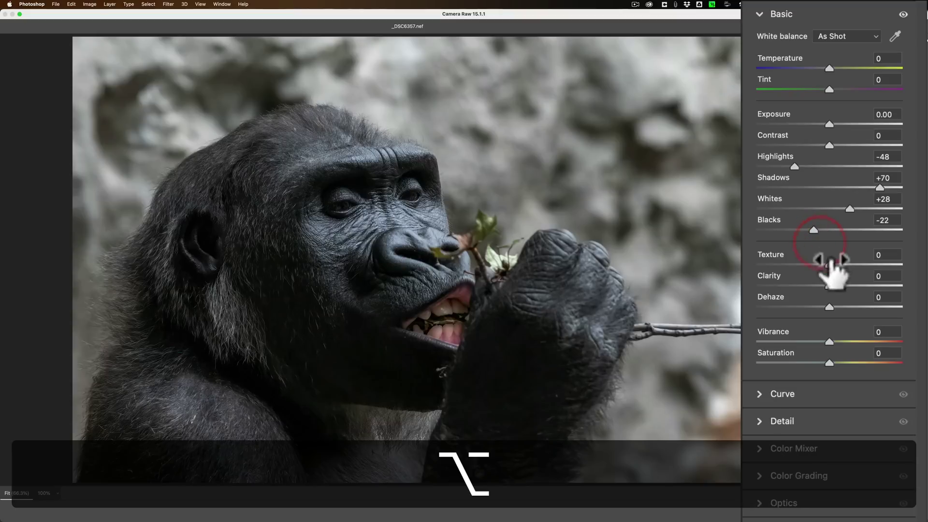
- Add texture and clarity, +10 saturation, and slight sharpening to the gorilla's fur
mouse_move(829, 265)
left_mouse_down()
mouse_move(837, 287)
mouse_move(834, 265)
left_mouse_up()
left_click(830, 363)
left_click_drag(830, 362, 835, 362)
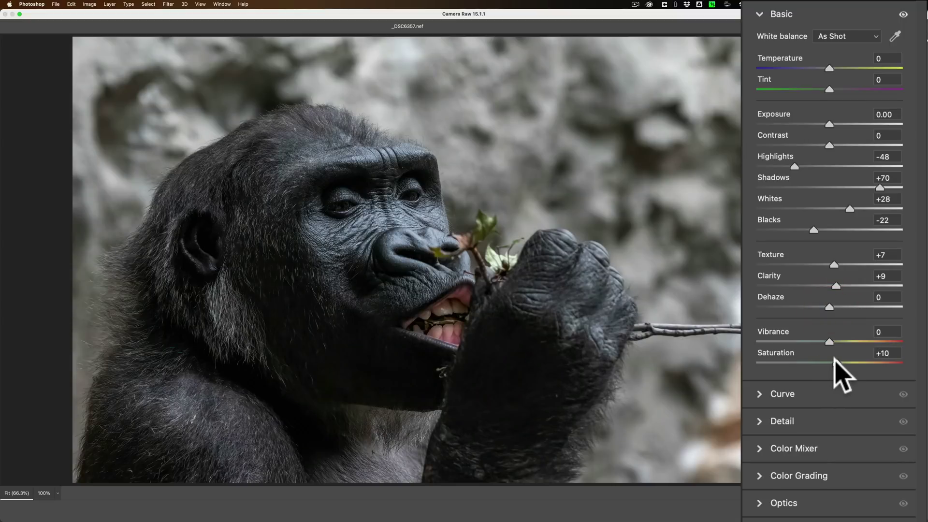
left_click(769, 421)
mouse_move(757, 101)
left_mouse_down()
mouse_move(795, 100)
mouse_move(774, 100)
left_mouse_up()
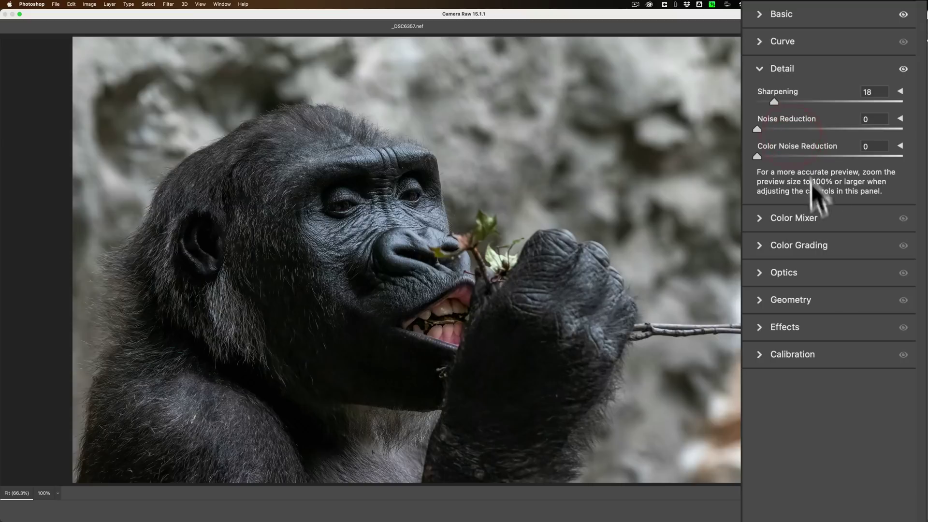
- Add a -17 edge vignette and apply the Camera Raw Filter to Layer 1
left_click(774, 328)
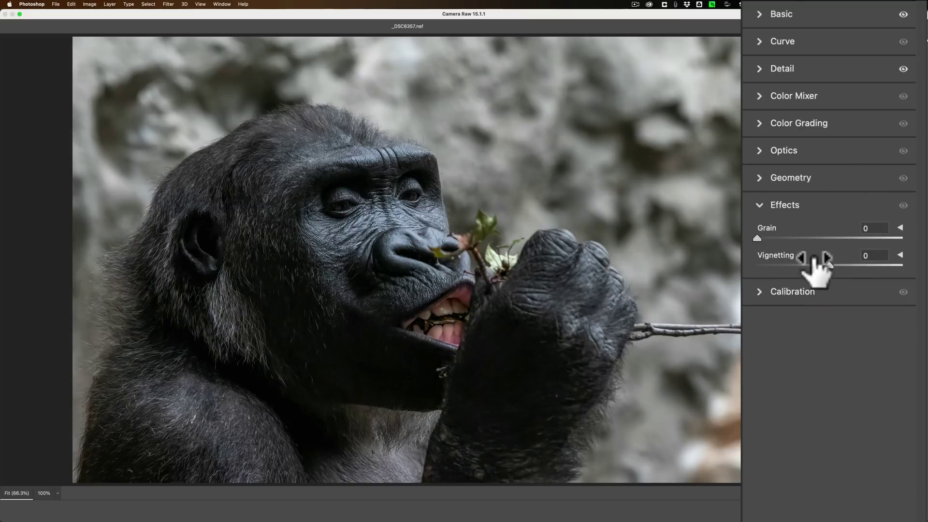
left_click(810, 265)
left_click(898, 255)
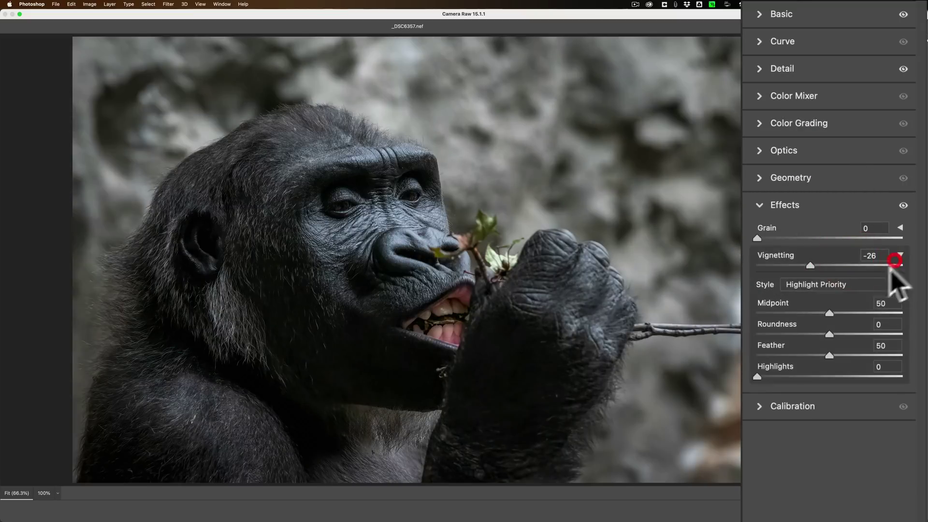
left_click_drag(808, 265, 817, 265)
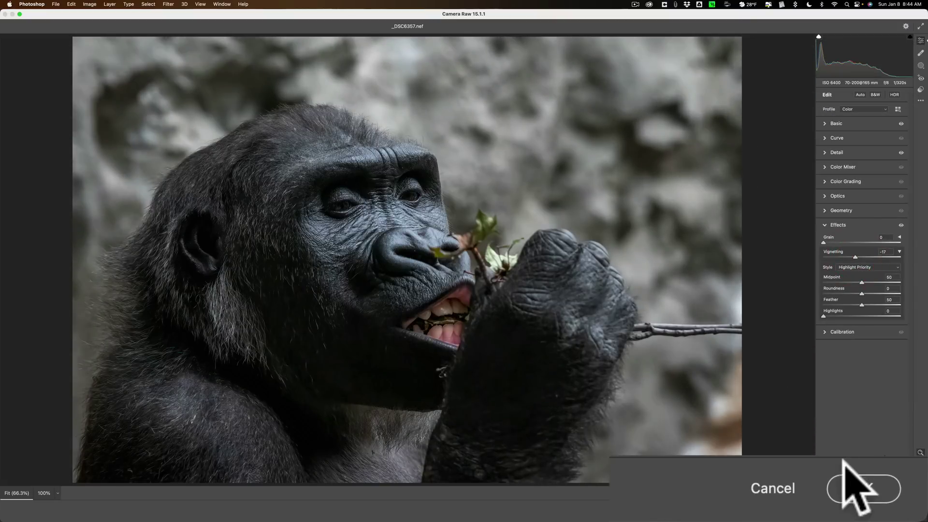
left_click(872, 499)
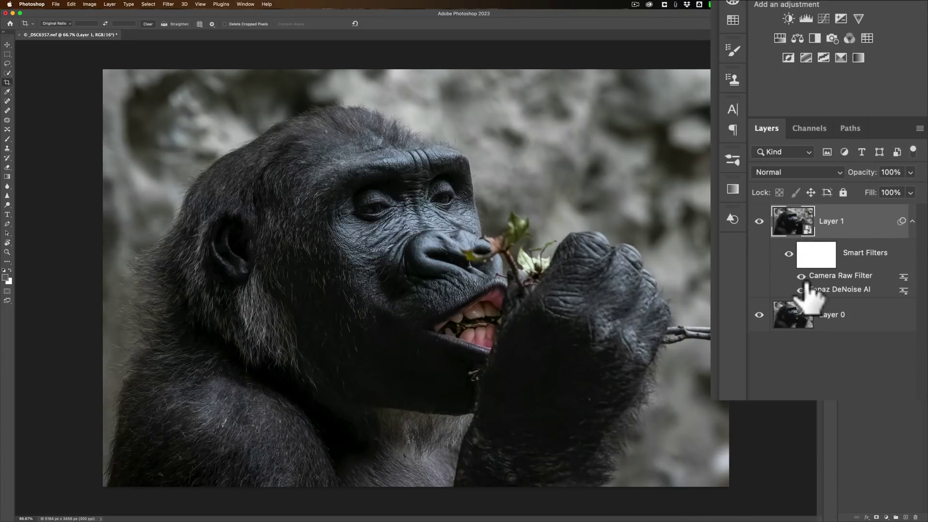
- Double-click the Topaz DeNoise AI smart filter under Layer 1 to reopen its settings
double_click(825, 289)
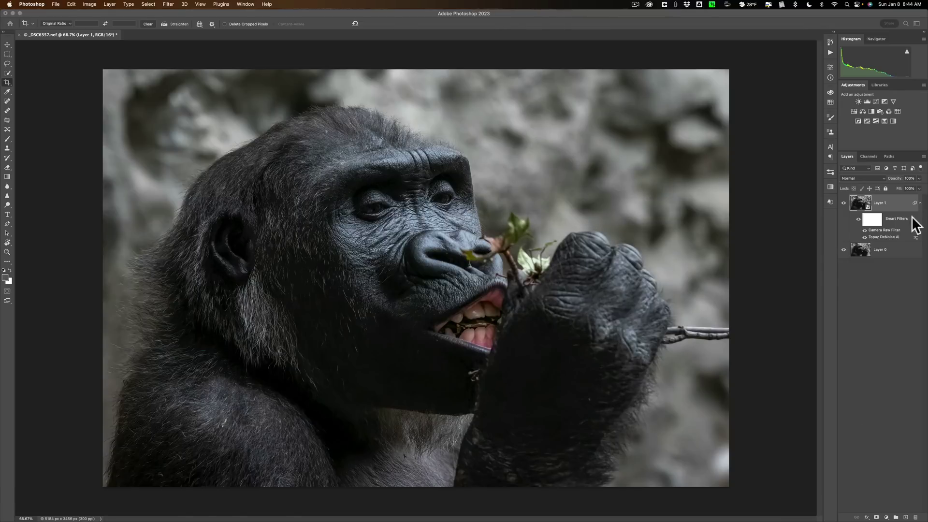
- Reopen the Camera Raw Filter, set Exposure to +0.50 in Basic, and apply it
double_click(911, 230)
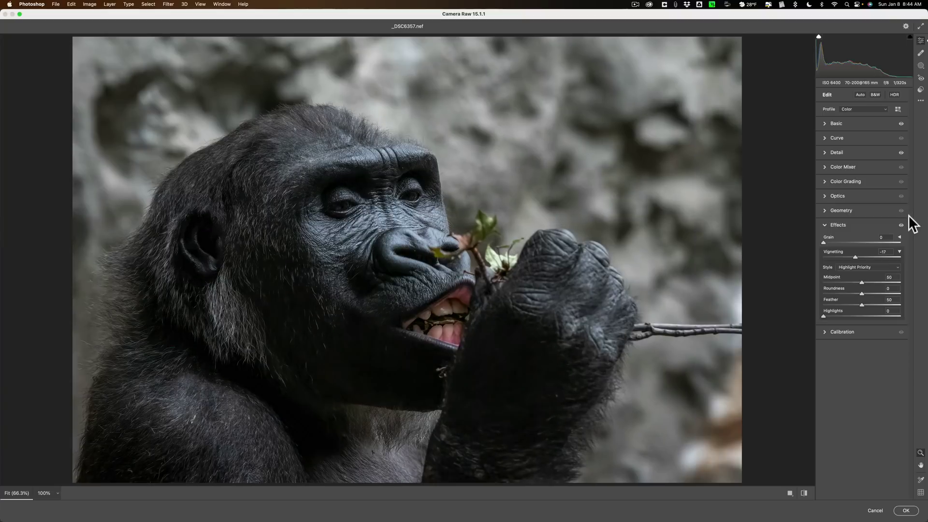
left_click(832, 225)
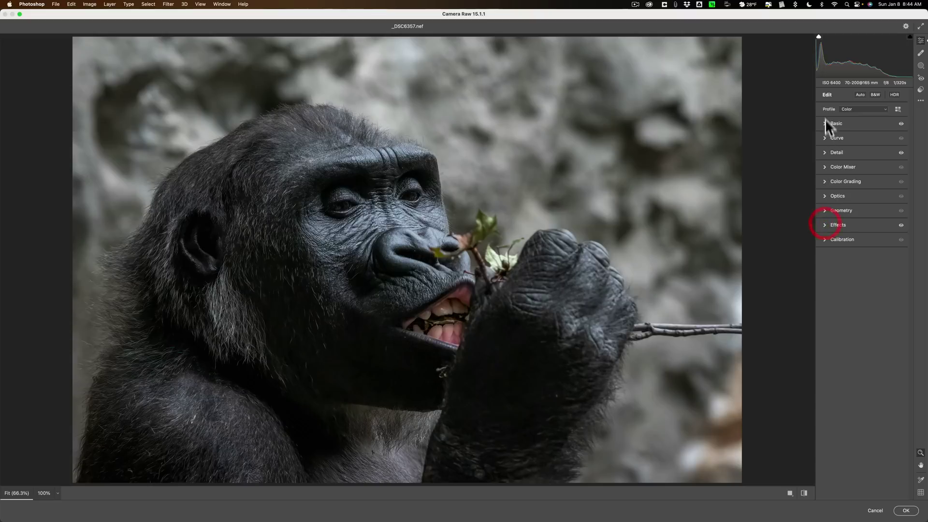
left_click(825, 123)
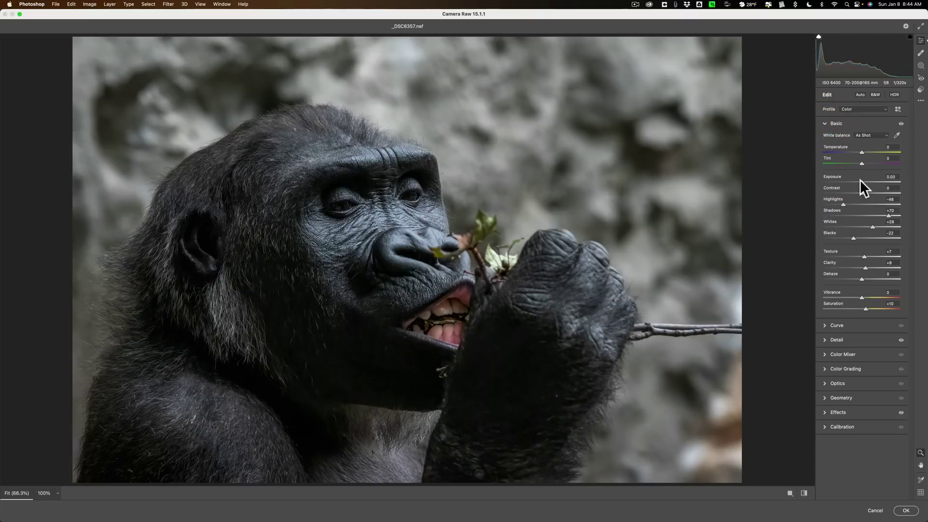
left_click_drag(860, 178, 863, 179)
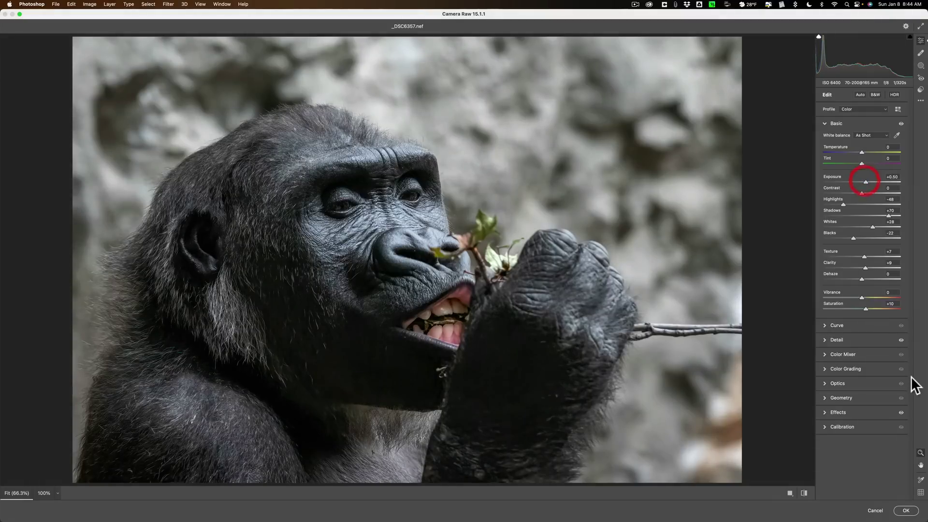
left_click(905, 511)
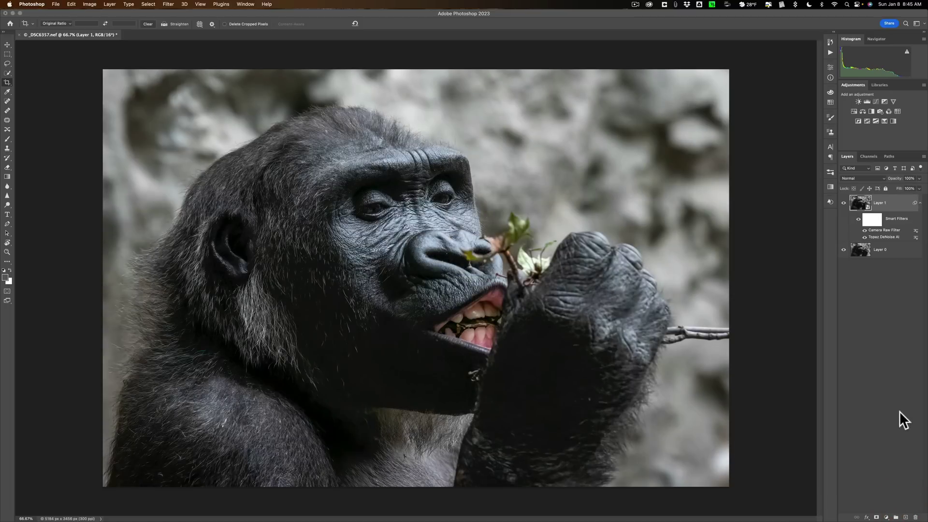
left_click(843, 203)
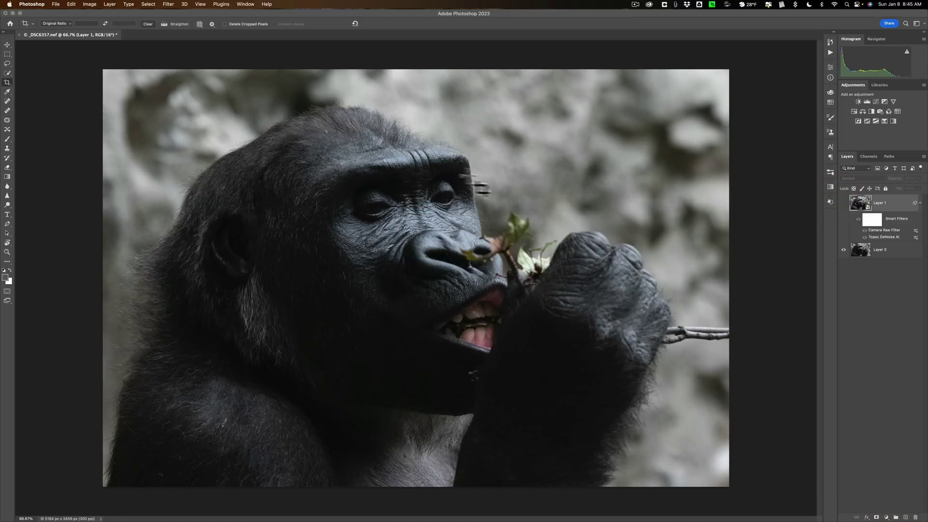
key("super+equal")
key("super+equal")
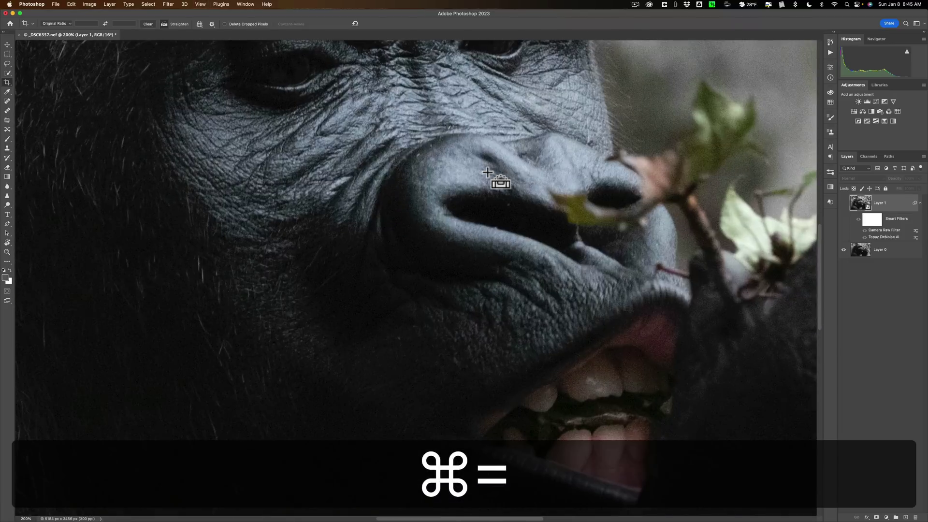
scroll(787, 176, "up", 10)
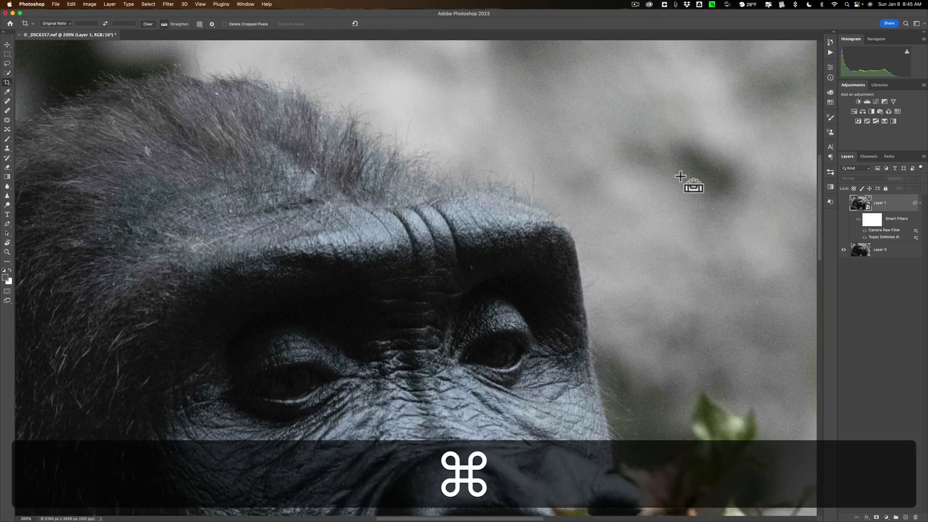
key("super+0")
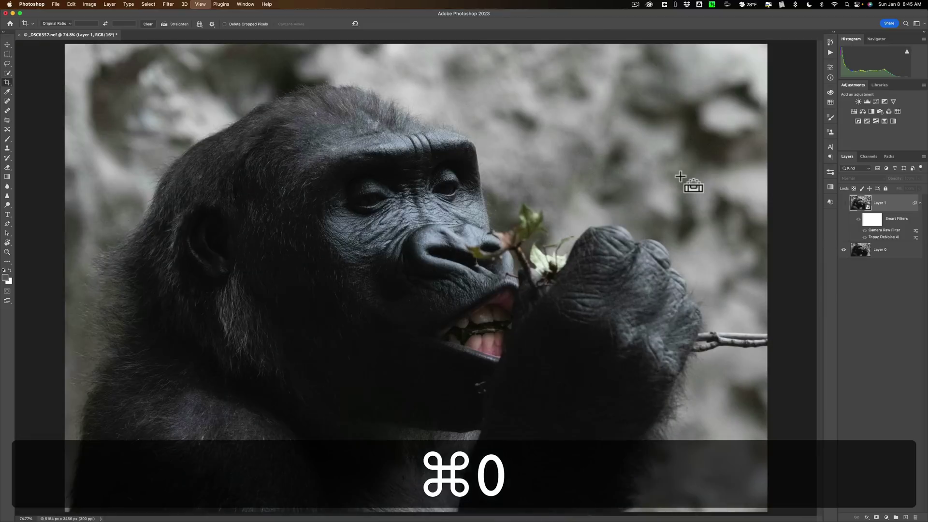
left_click(843, 203)
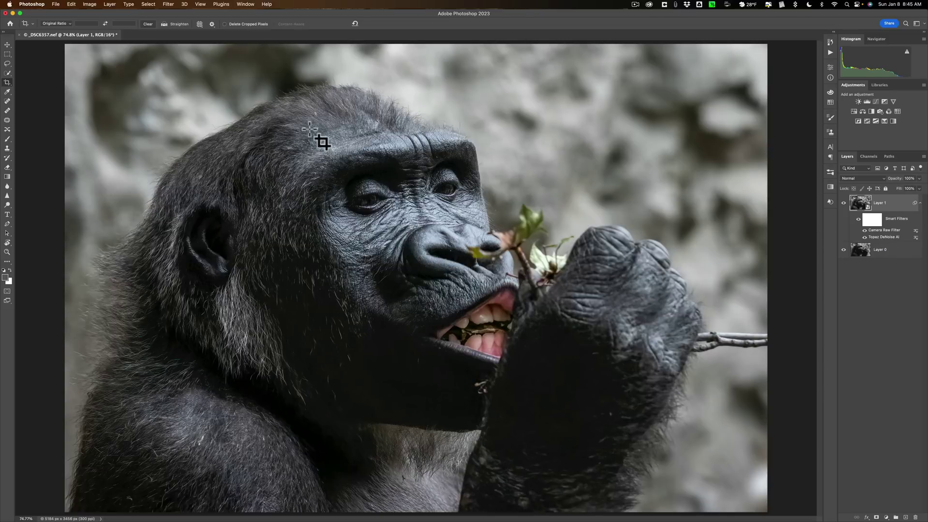
left_click(56, 4)
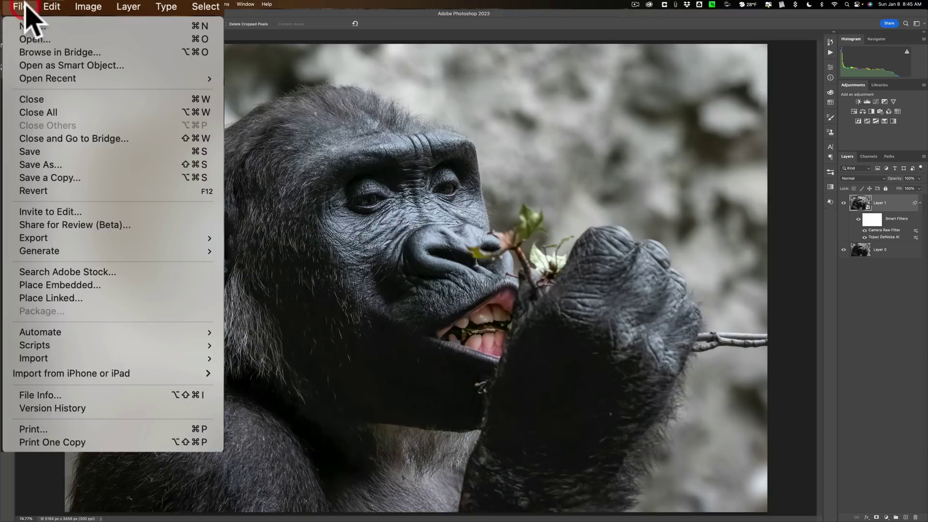
left_click(41, 164)
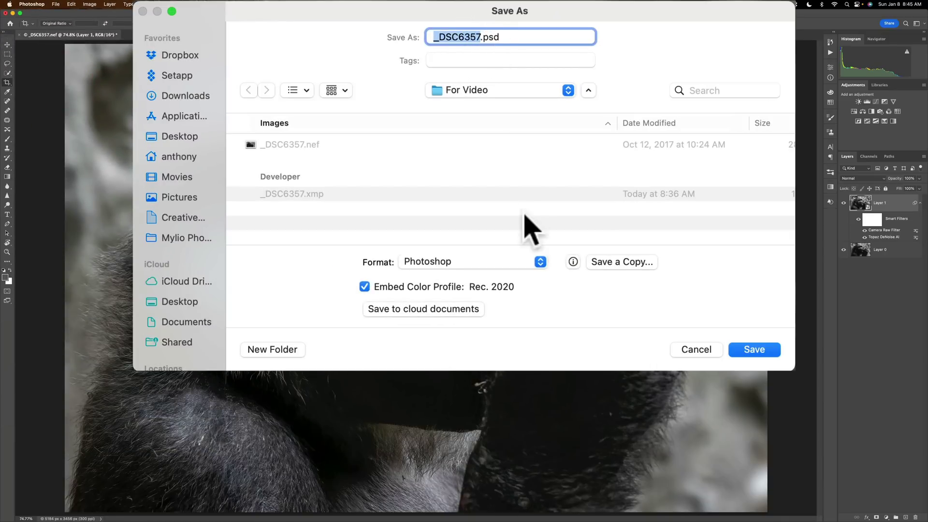
left_click(540, 261)
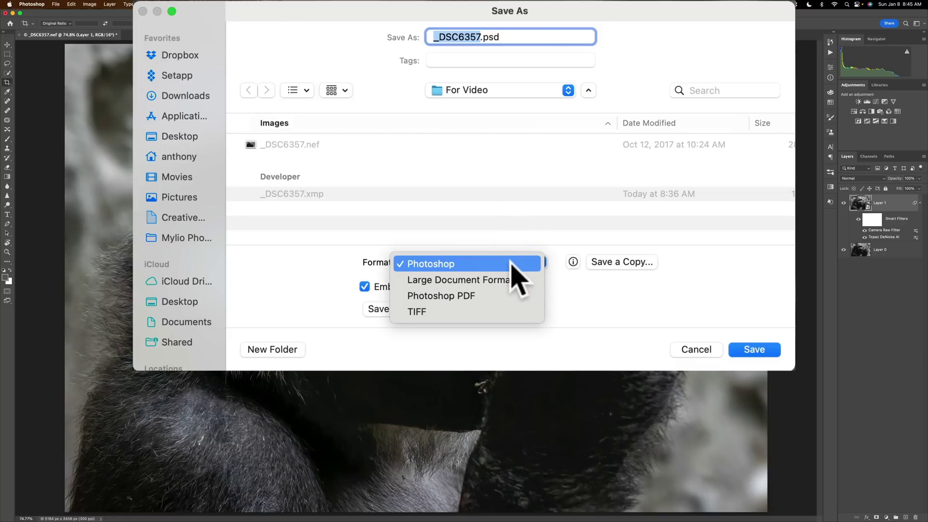
left_click(484, 263)
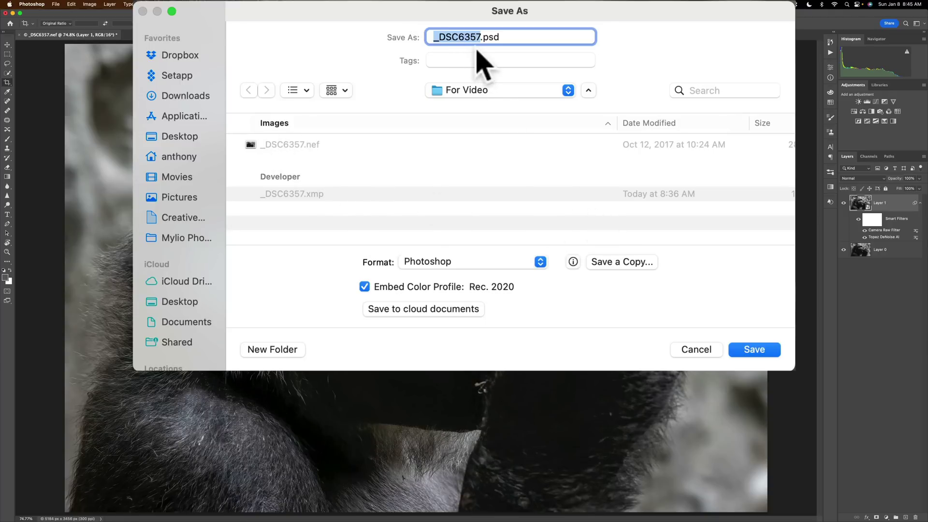
left_click(740, 348)
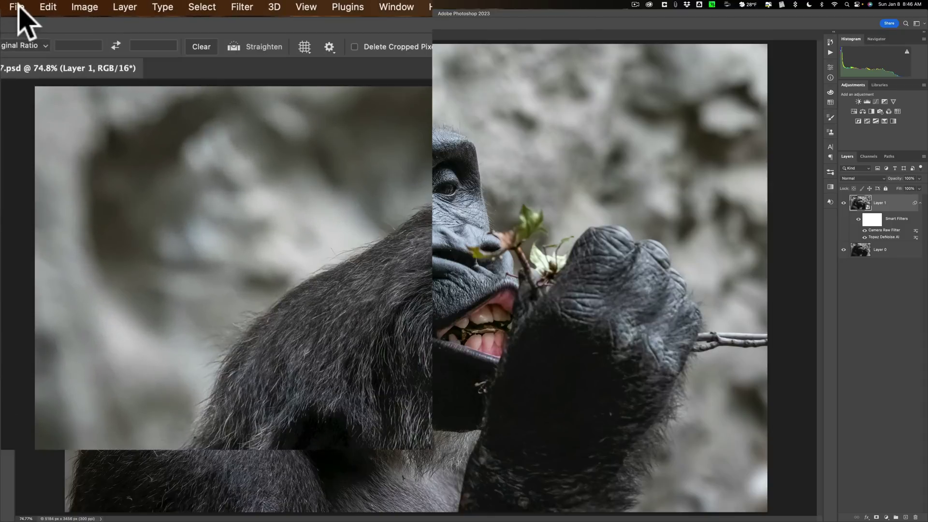
- Set up Export As with JPG at quality 6, including Copyright and Contact Info metadata
left_click(55, 3)
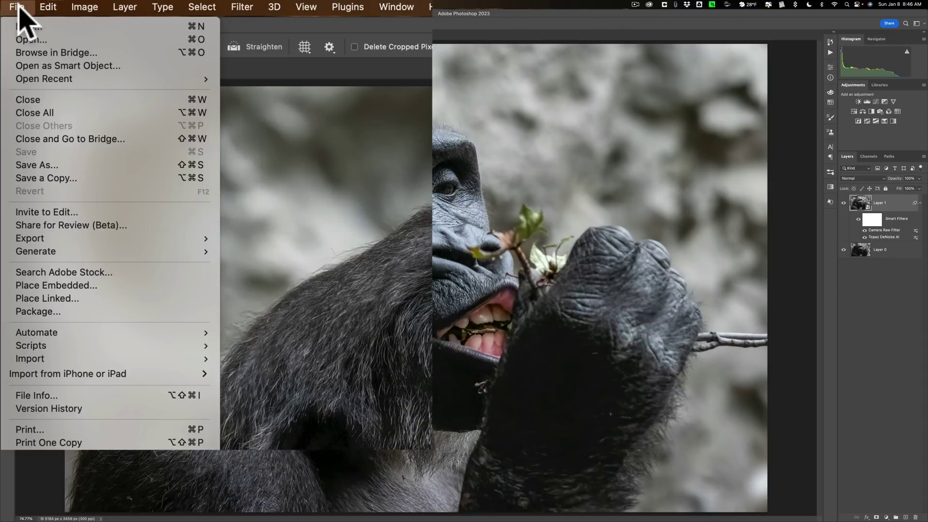
mouse_move(176, 244)
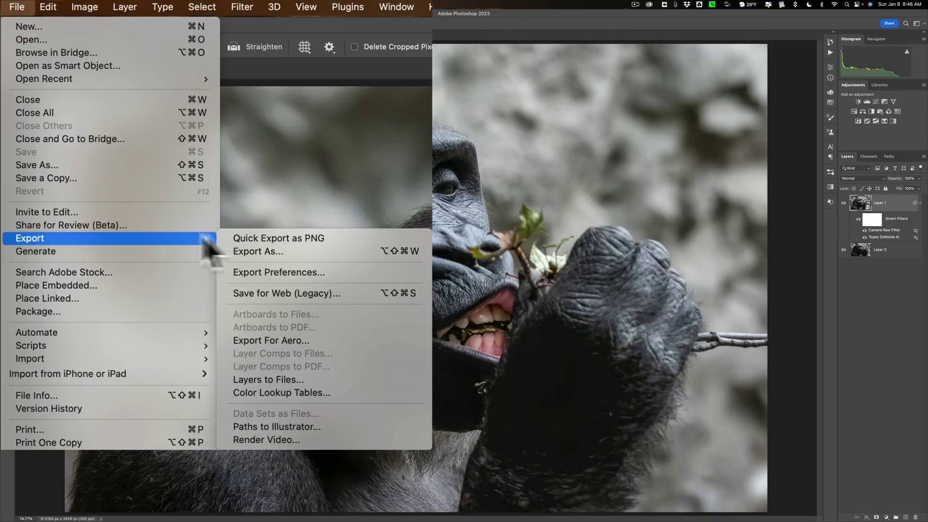
left_click(262, 250)
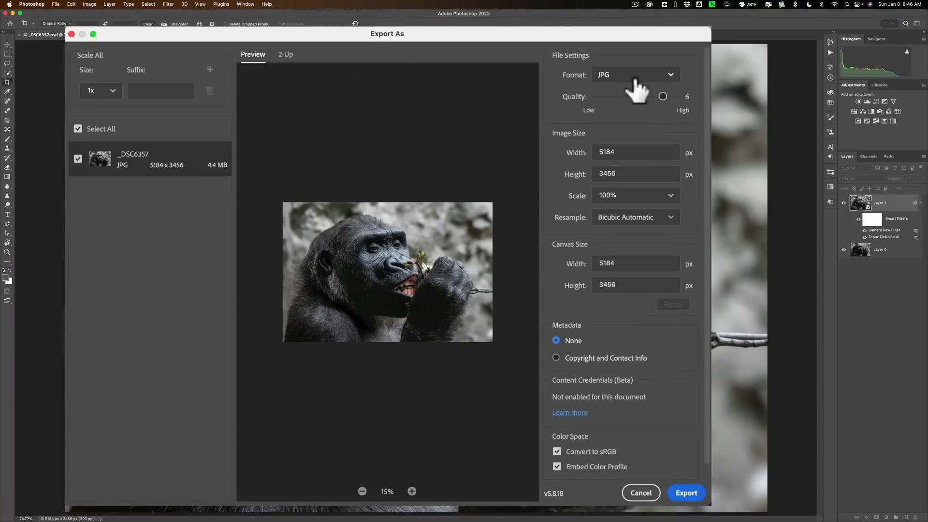
left_click(634, 75)
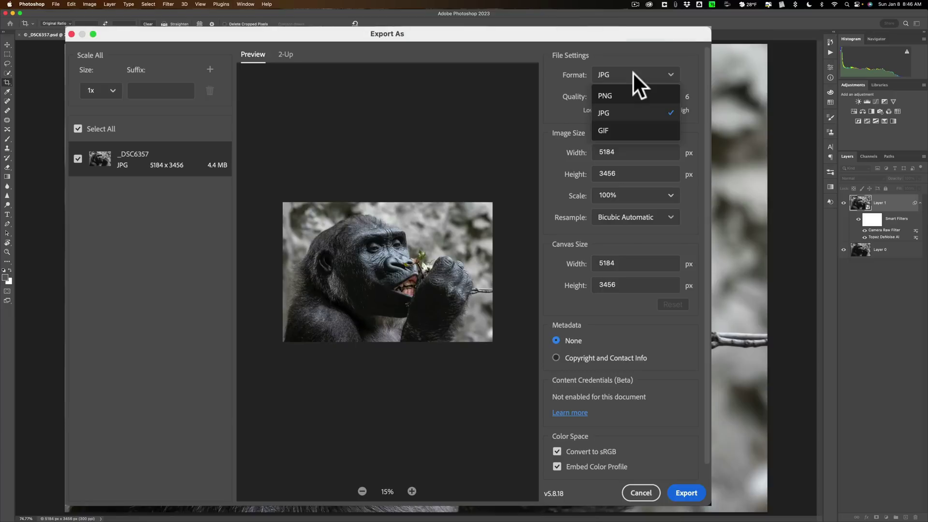
left_click(633, 72)
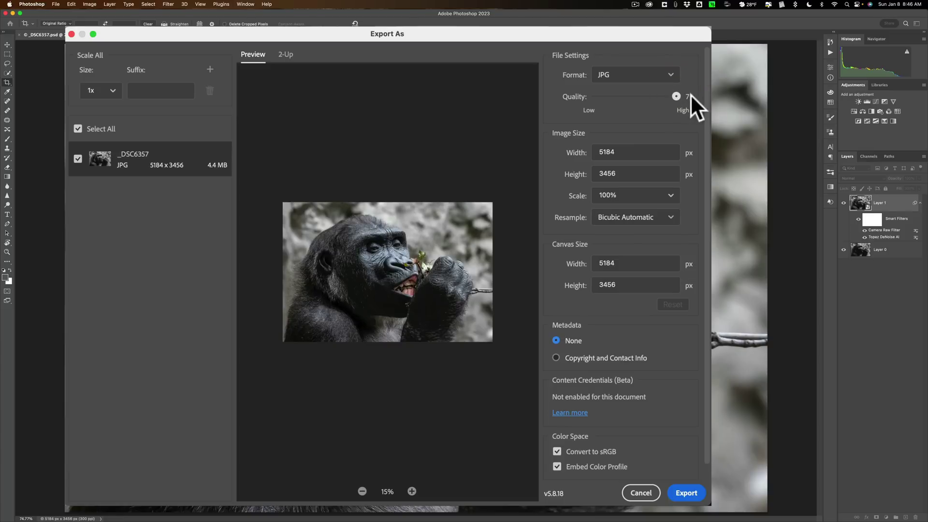
left_click_drag(690, 93, 689, 115)
left_click_drag(662, 97, 660, 96)
left_click(556, 357)
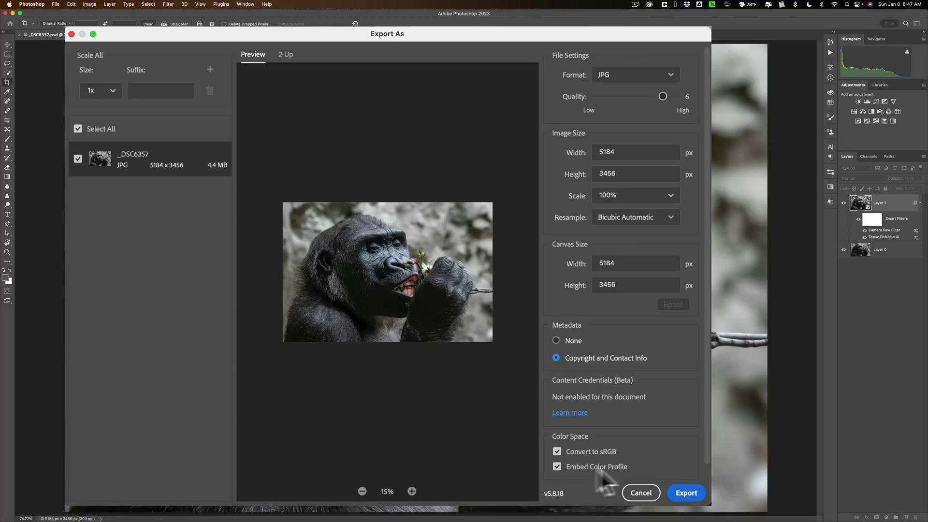
- Export _DSC6357.jpg into the Desktop's For Video folder
left_click(687, 493)
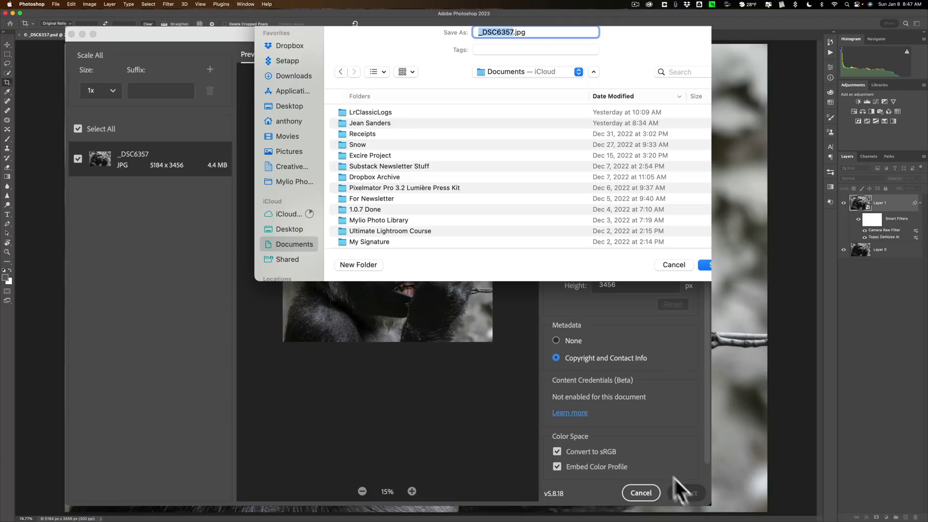
left_click(294, 230)
double_click(364, 115)
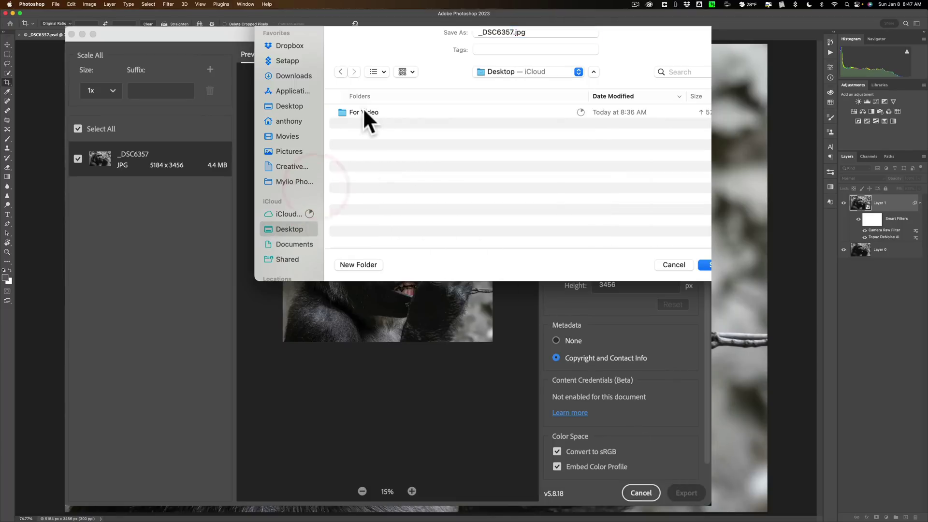
left_click(704, 265)
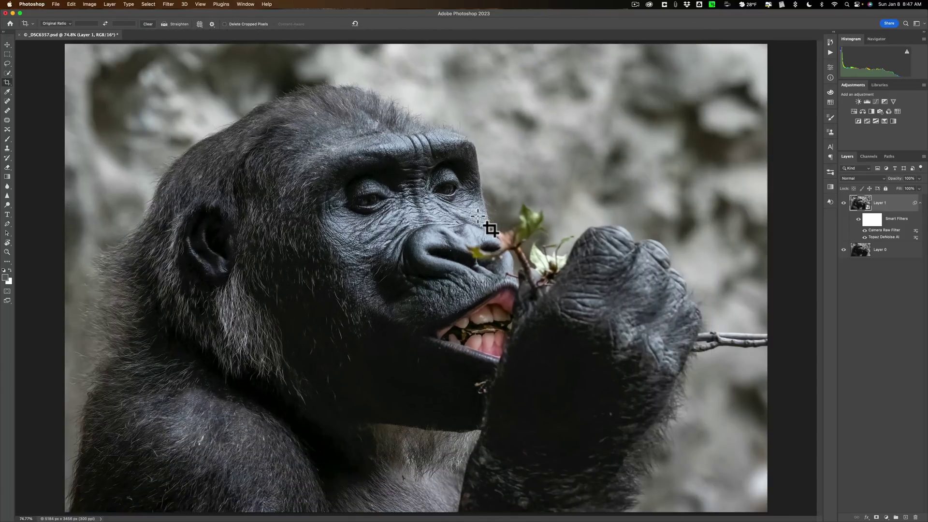
- Cancel the first quit prompt, save _DSC6357.psd with Cmd+S, then quit Photoshop
key("super")
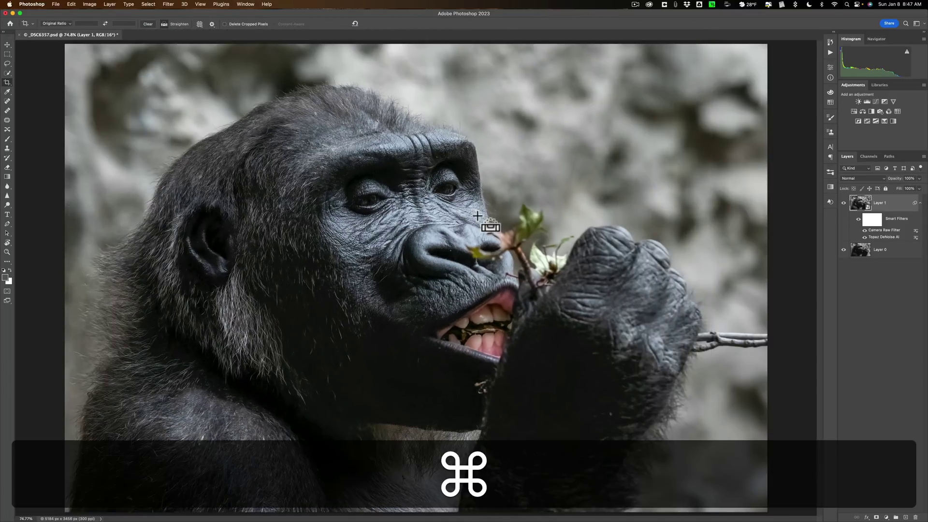
key("super+q")
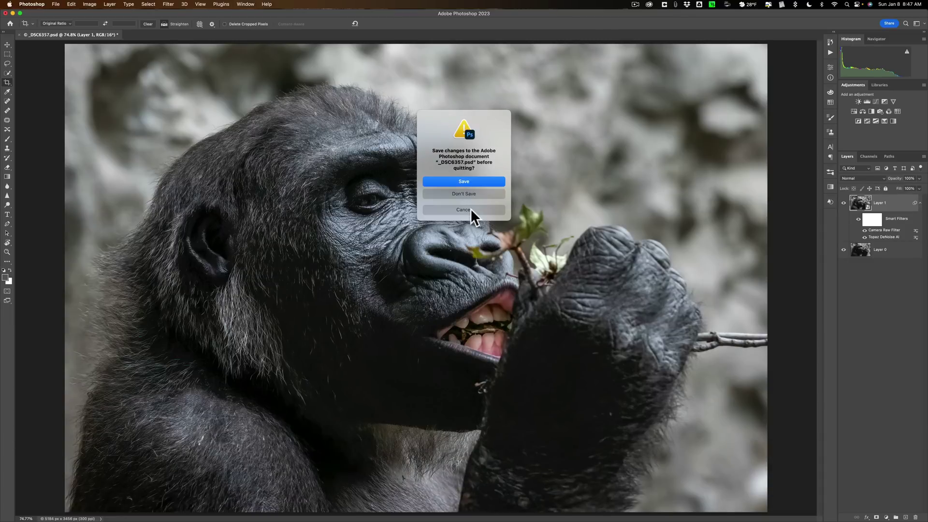
left_click(471, 209)
key("super+s")
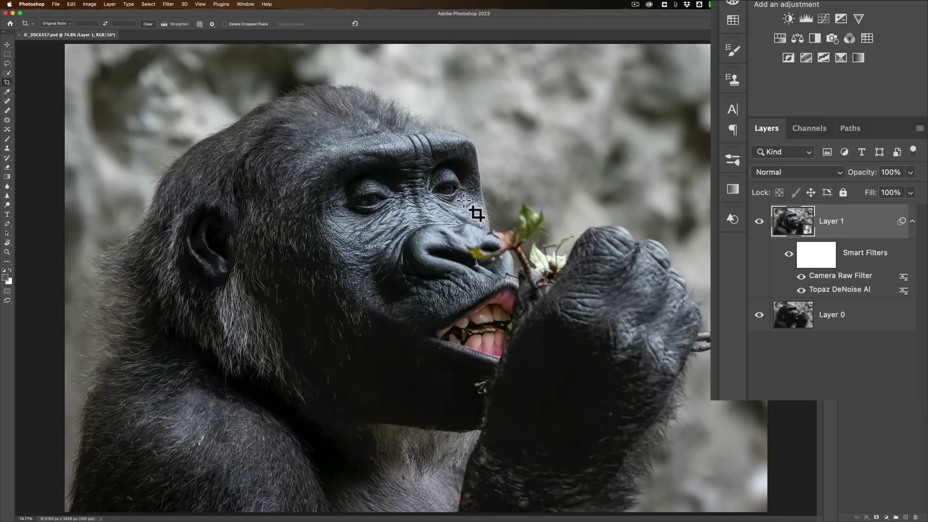
key("super")
key("super+q")
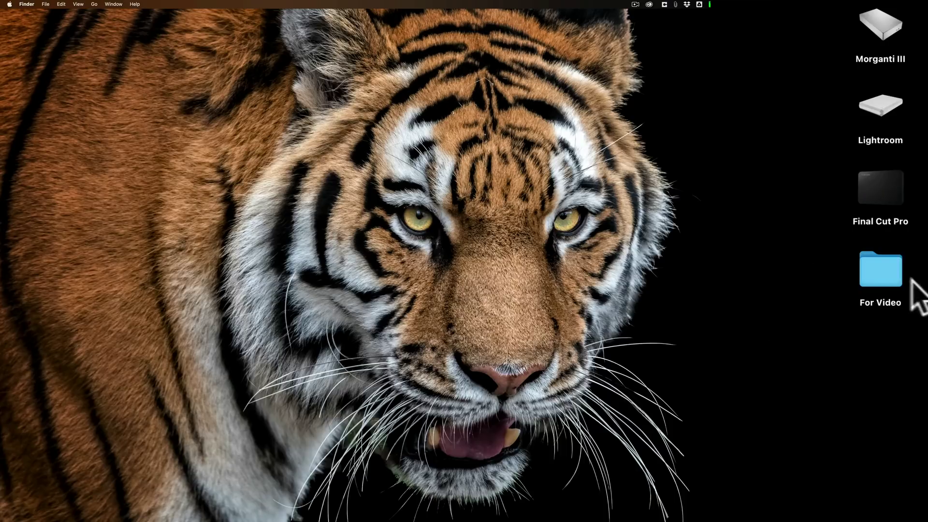
- Open the For Video folder and Quick Look the exported _DSC6357.jpg
left_click(868, 271)
double_click(867, 271)
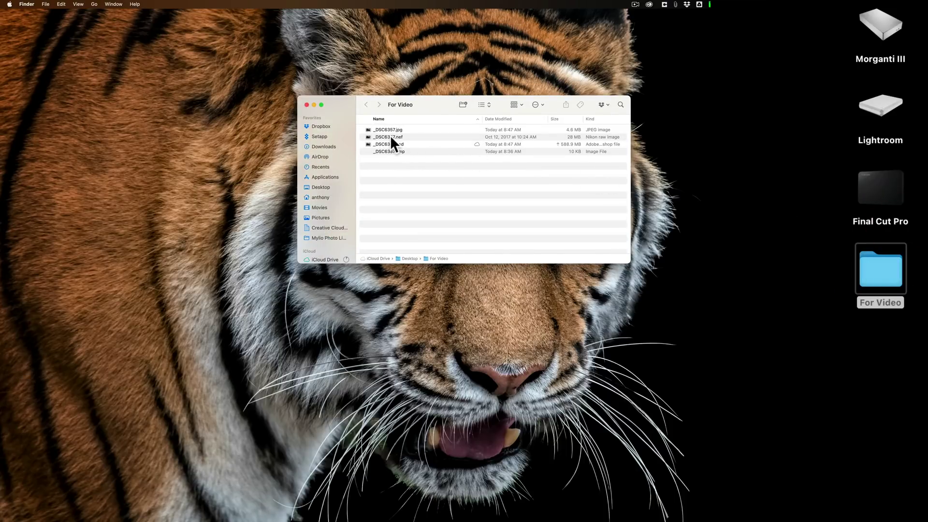
left_click(390, 136)
left_click(392, 129)
key("space")
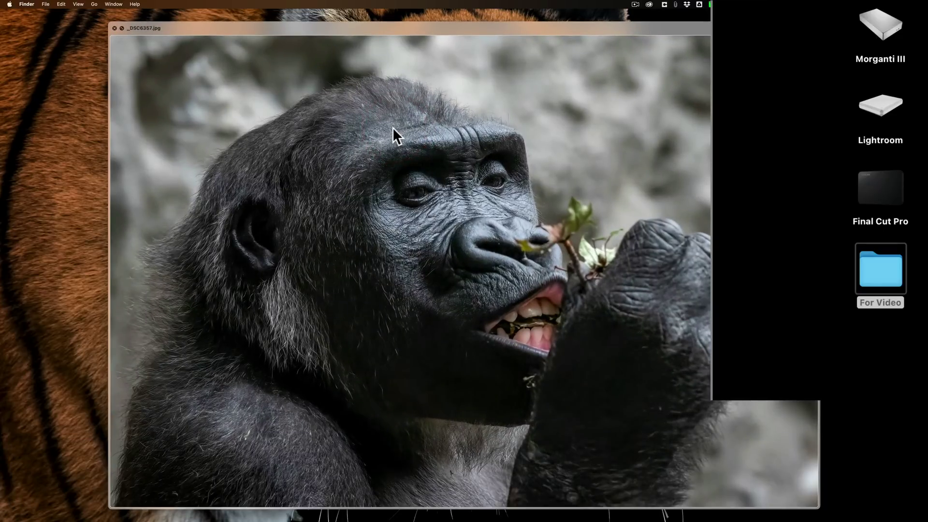
key("space")
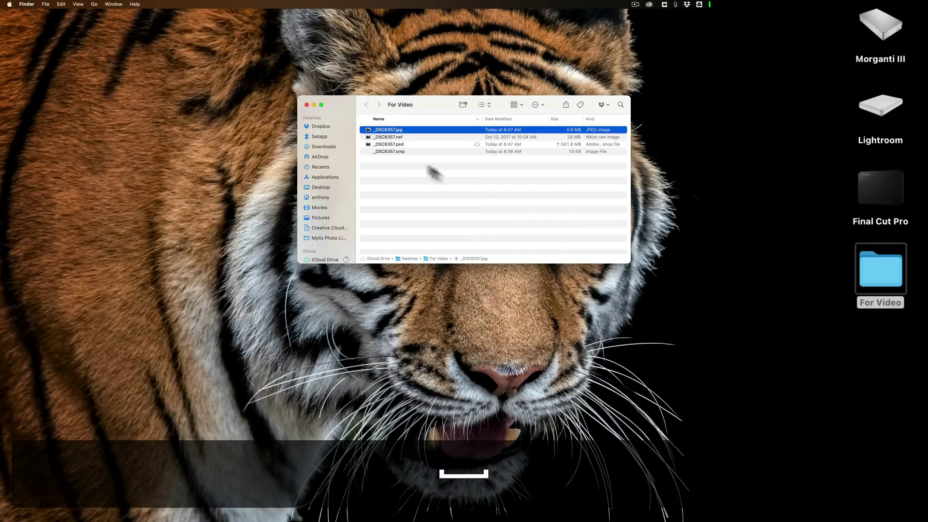
- Preview _DSC6357.psd and open it in Photoshop
left_click(393, 141)
key("space")
key("space")
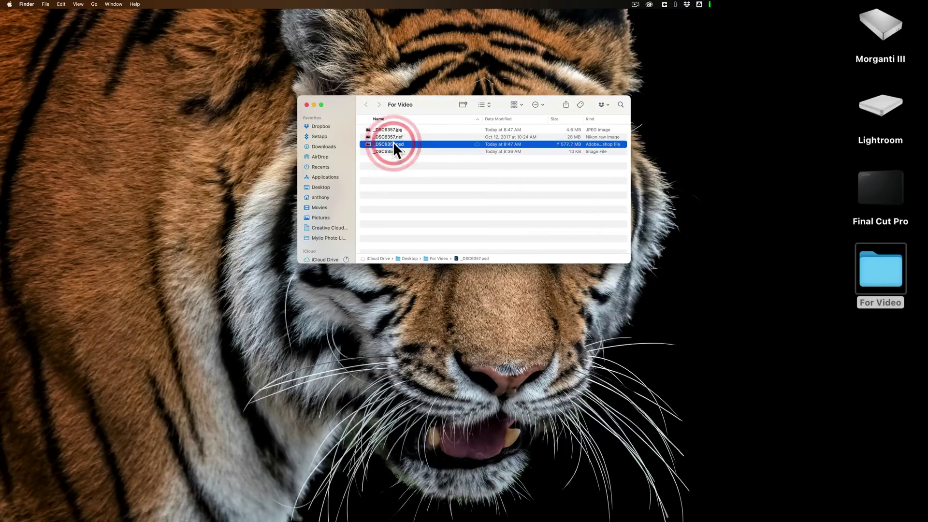
double_click(393, 141)
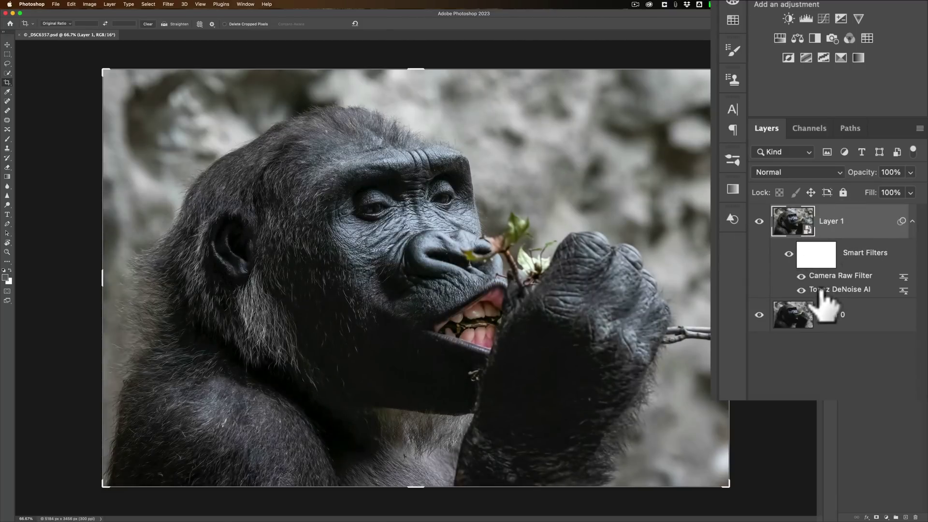
- Leave cropping, reopen Topaz DeNoise AI, then reopen and reapply the Camera Raw Filter
left_click(8, 45)
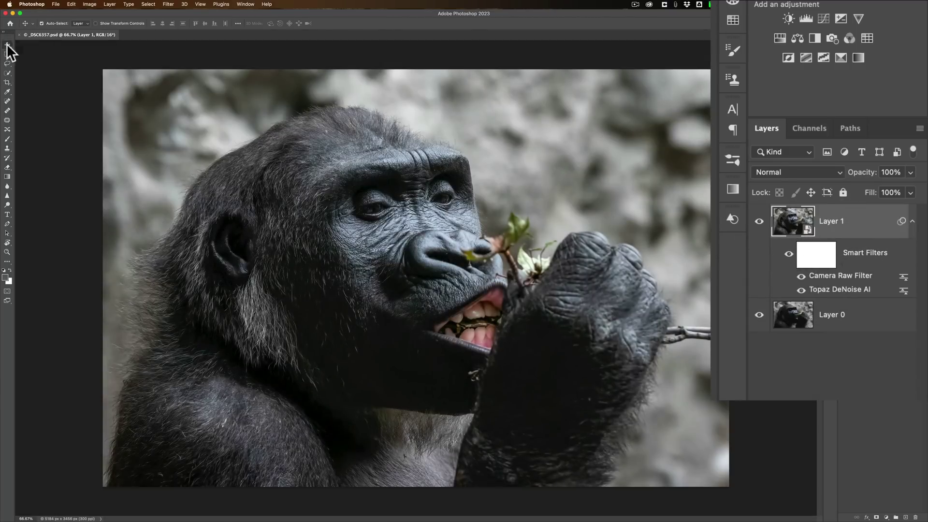
double_click(840, 272)
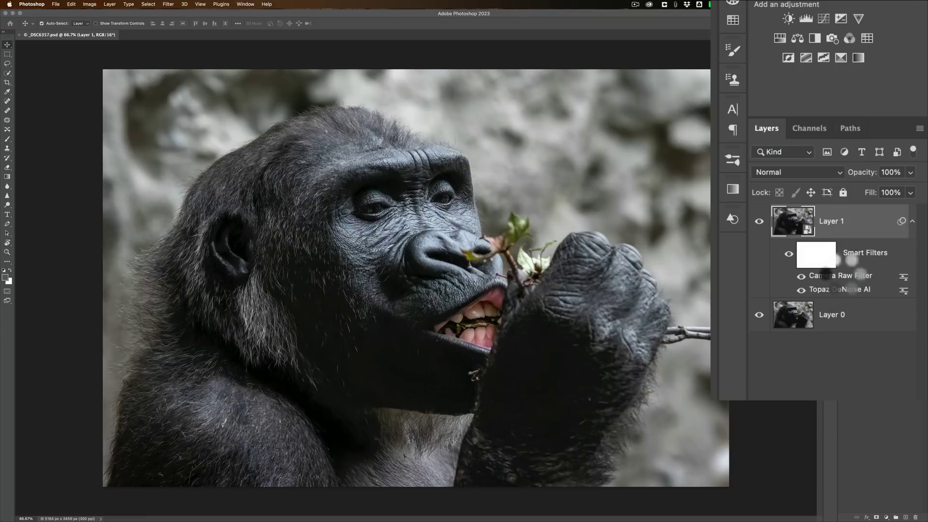
double_click(840, 275)
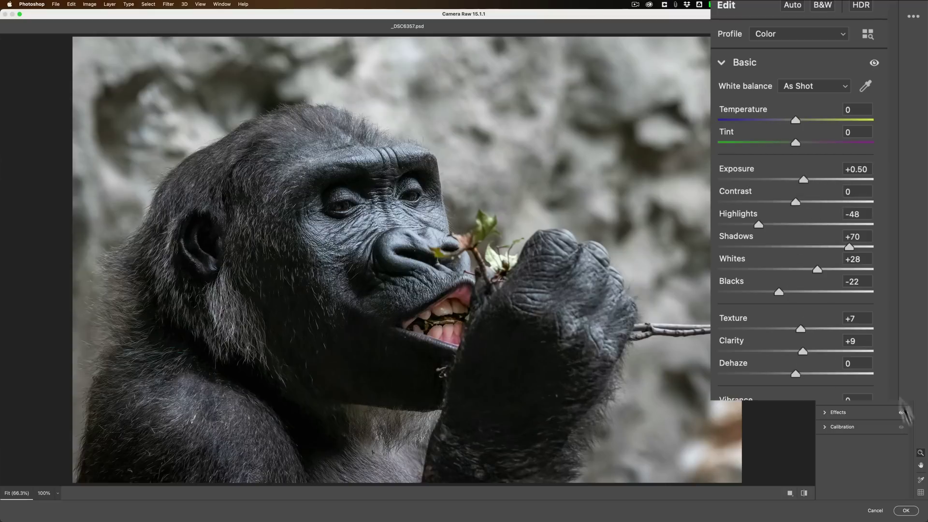
left_click(905, 510)
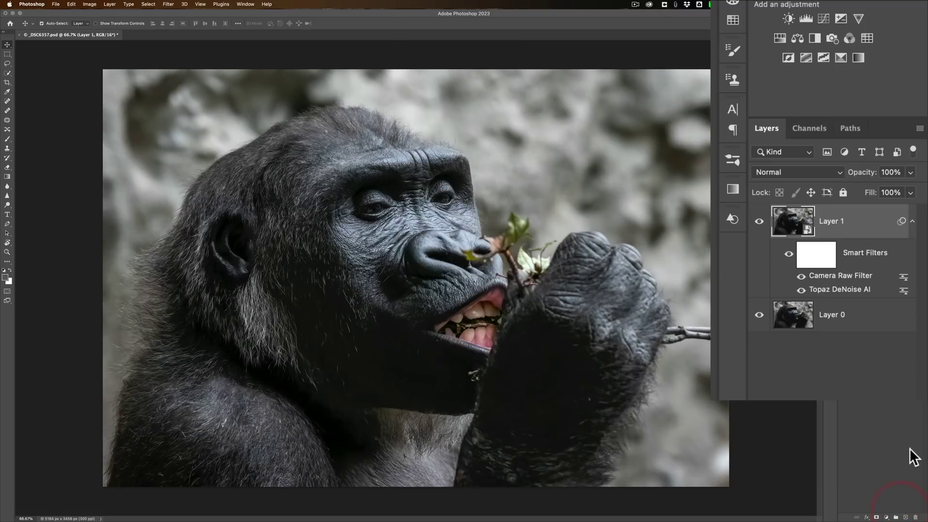